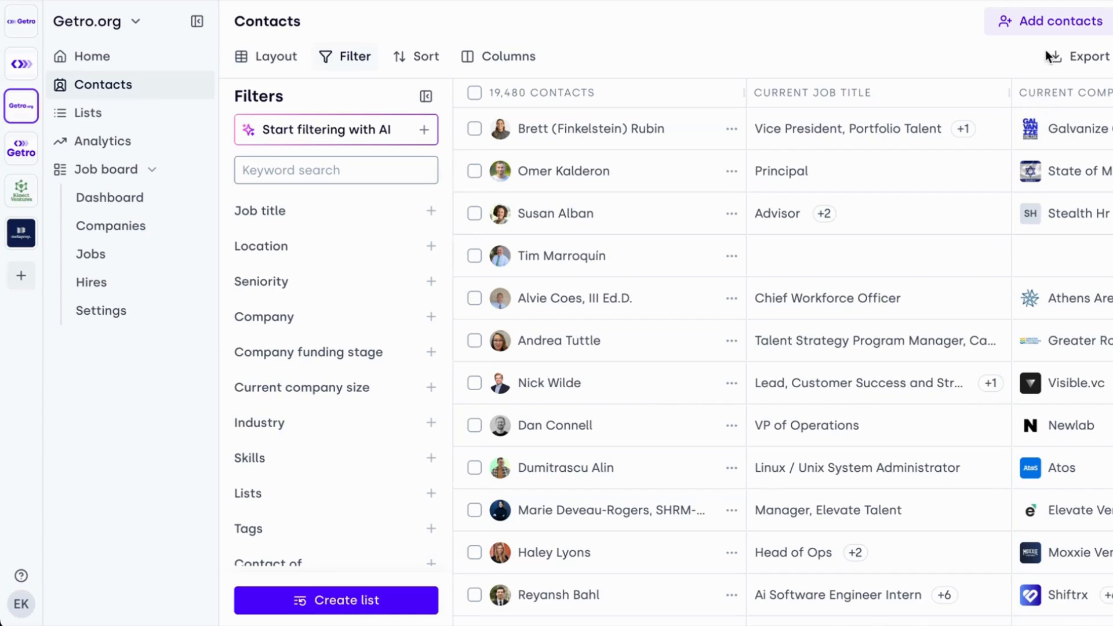
- Check the available options for adding contacts
click(1050, 25)
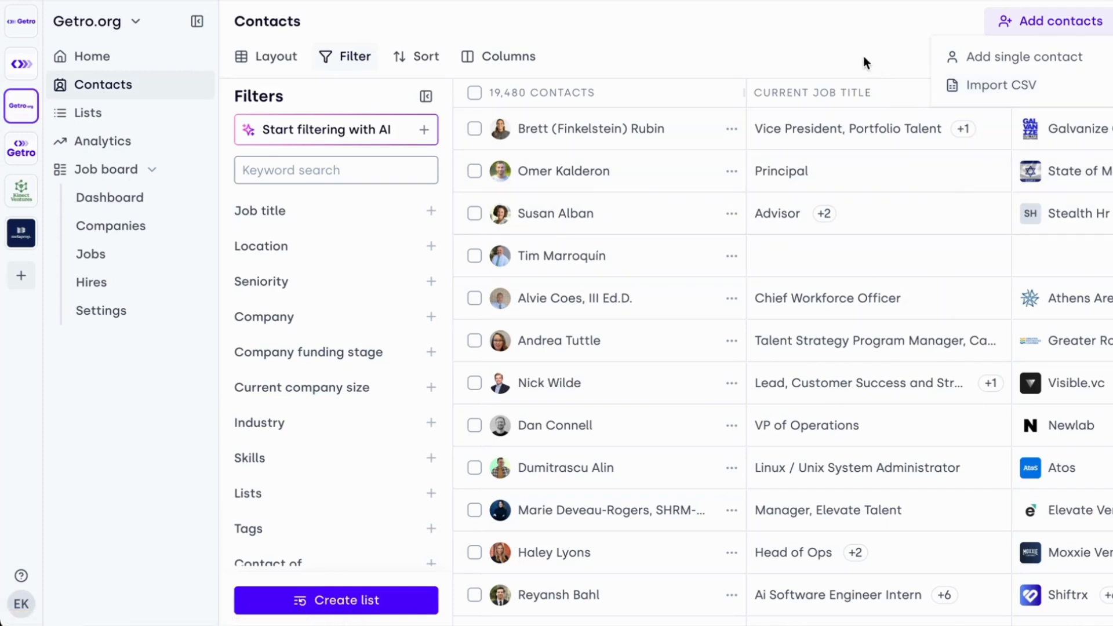
click(838, 51)
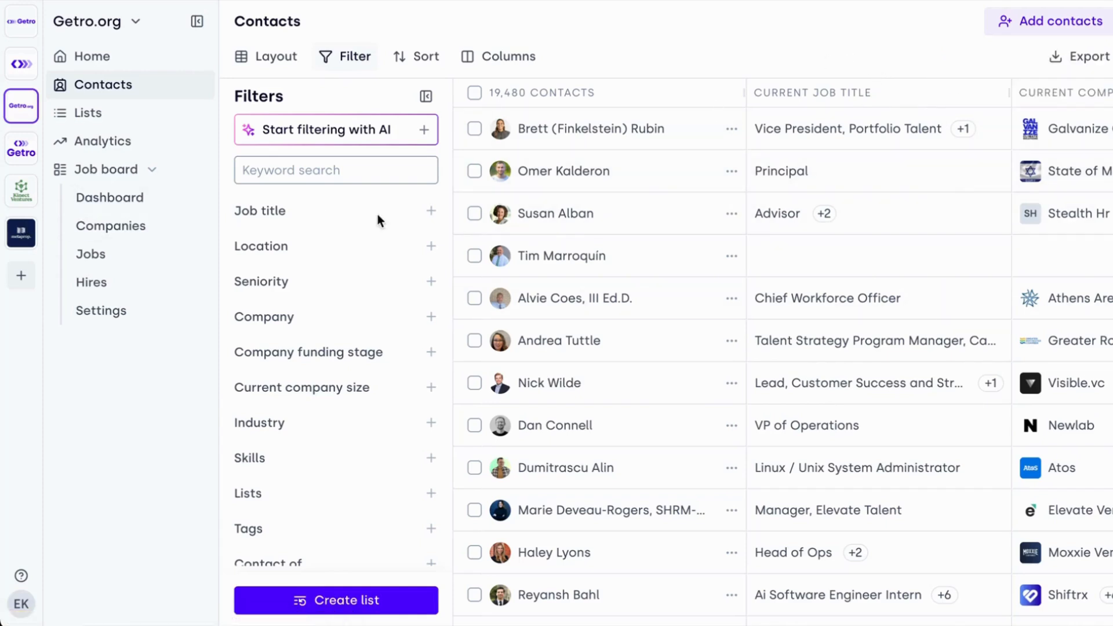
- Open the first contact's profile and review the work experience and skills
click(693, 136)
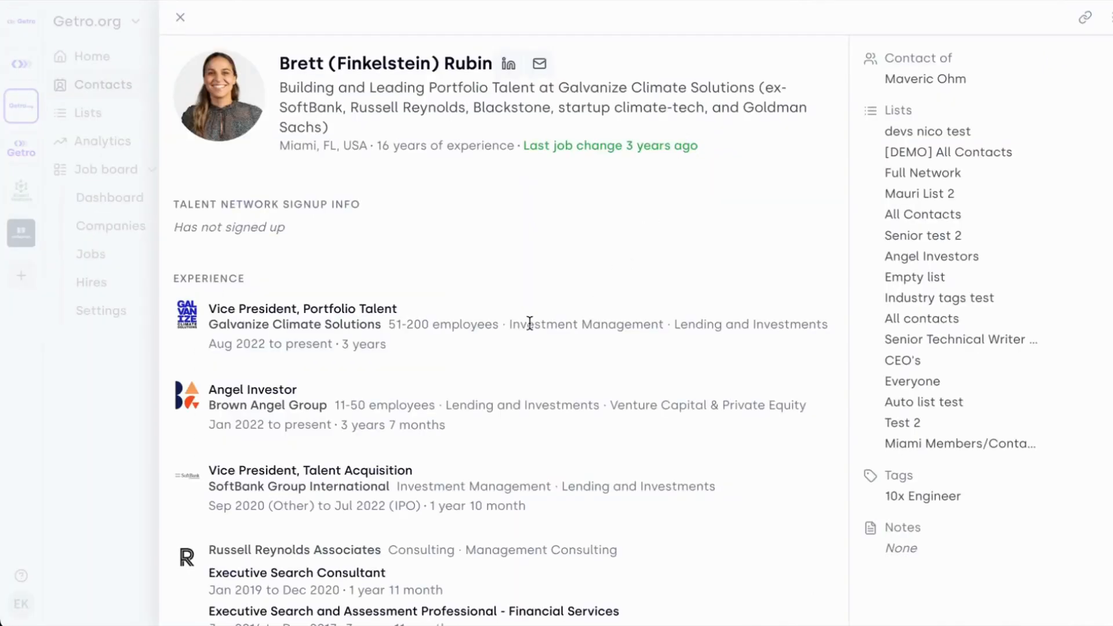
scroll(417, 348, down, 6)
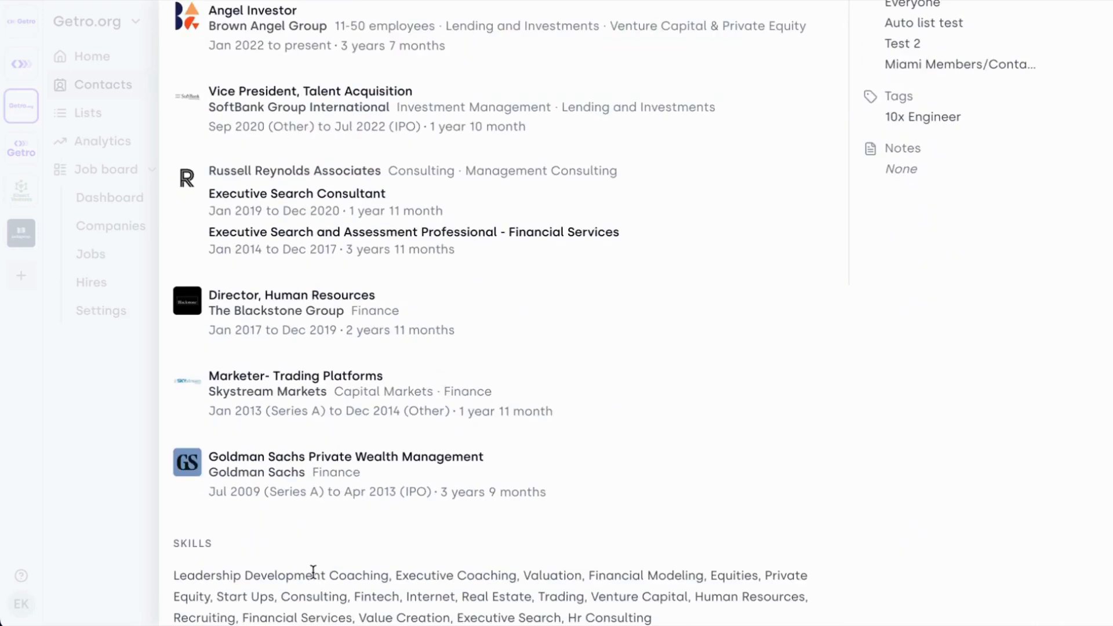
scroll(690, 451, up, 6)
scroll(722, 451, down, 3)
- Add the Advisors tag to the open contact
mouse_move(924, 291)
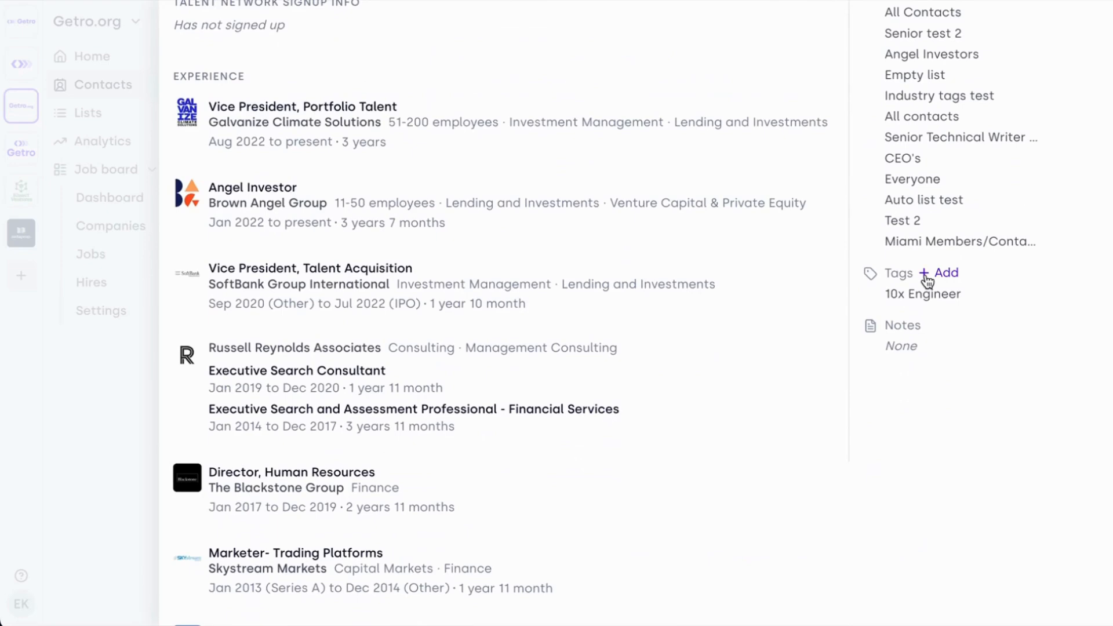
scroll(657, 314, up, 4)
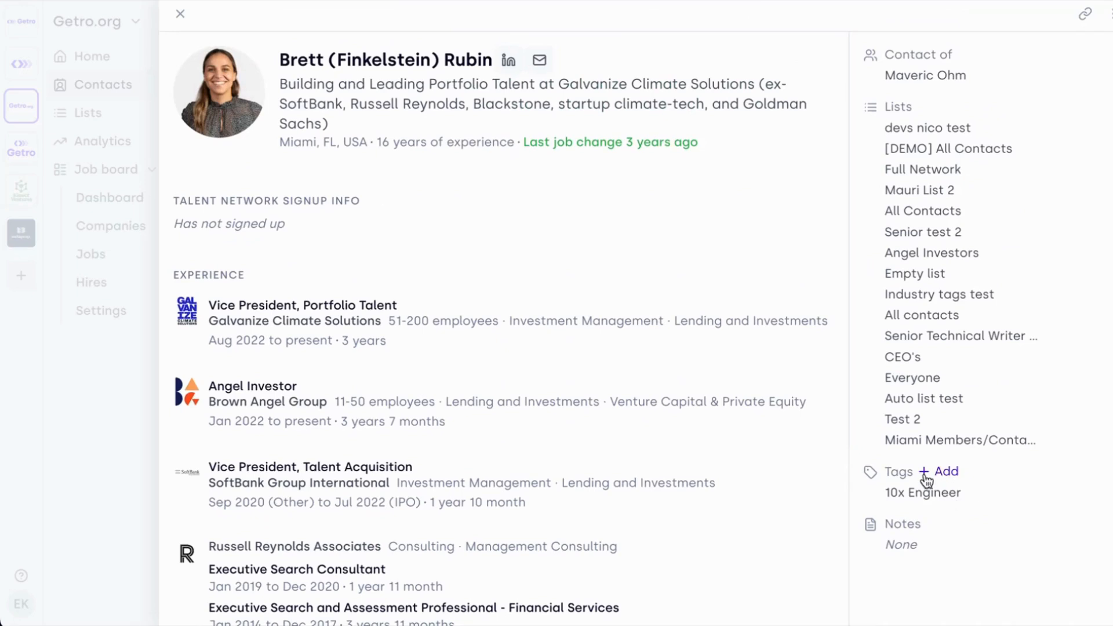
click(928, 472)
click(697, 615)
click(1018, 530)
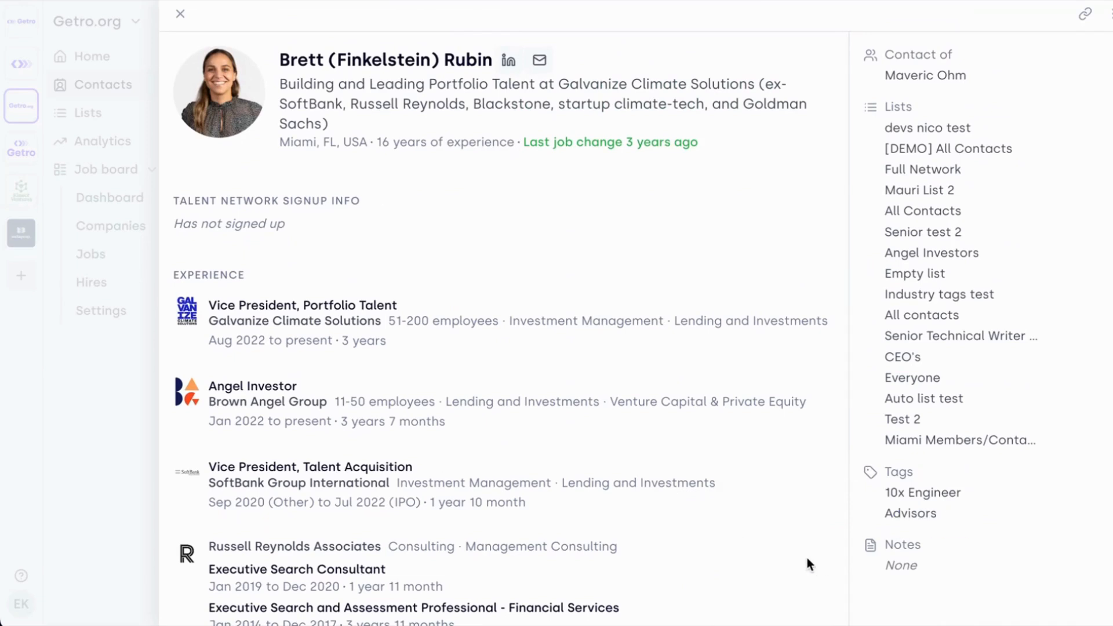
mouse_move(886, 553)
click(930, 547)
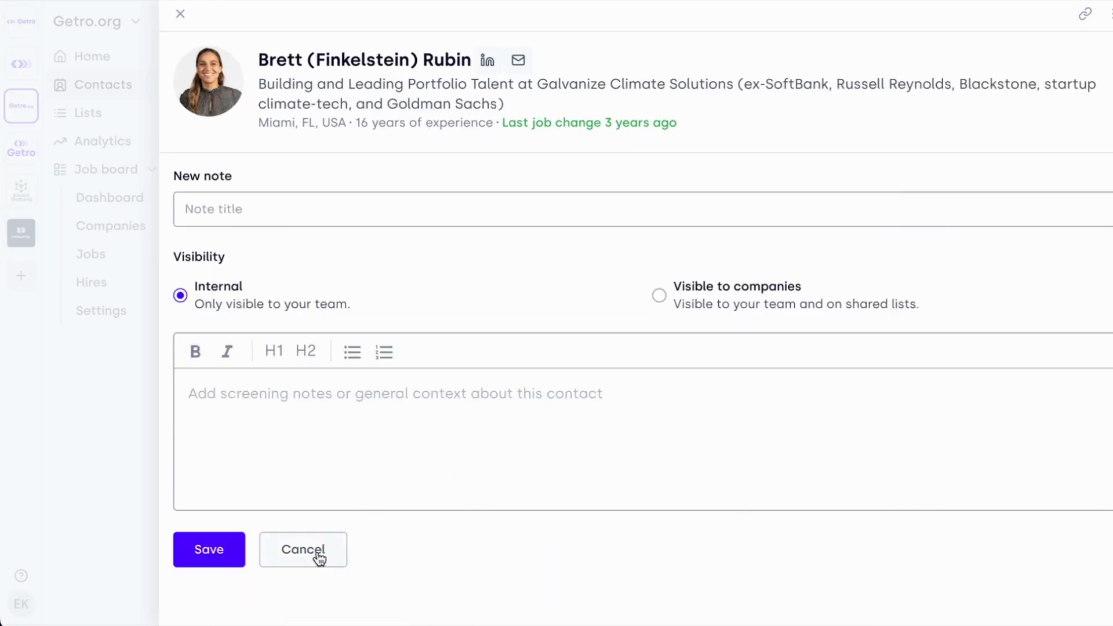
click(308, 571)
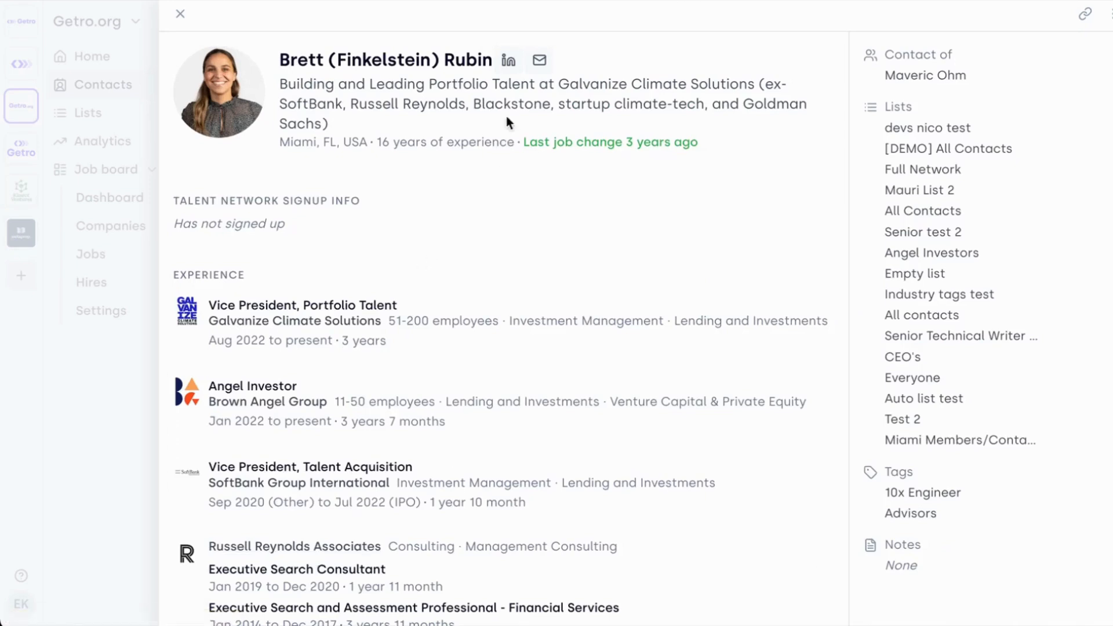
- View the contact's personal email details and close the profile to return to the contact list
click(539, 60)
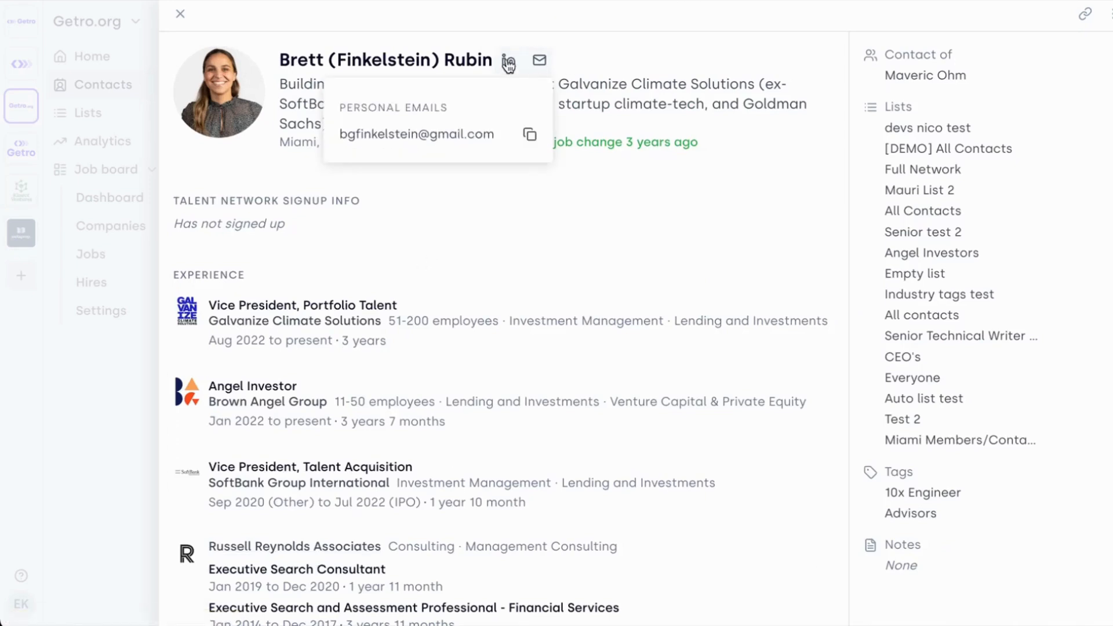
click(510, 61)
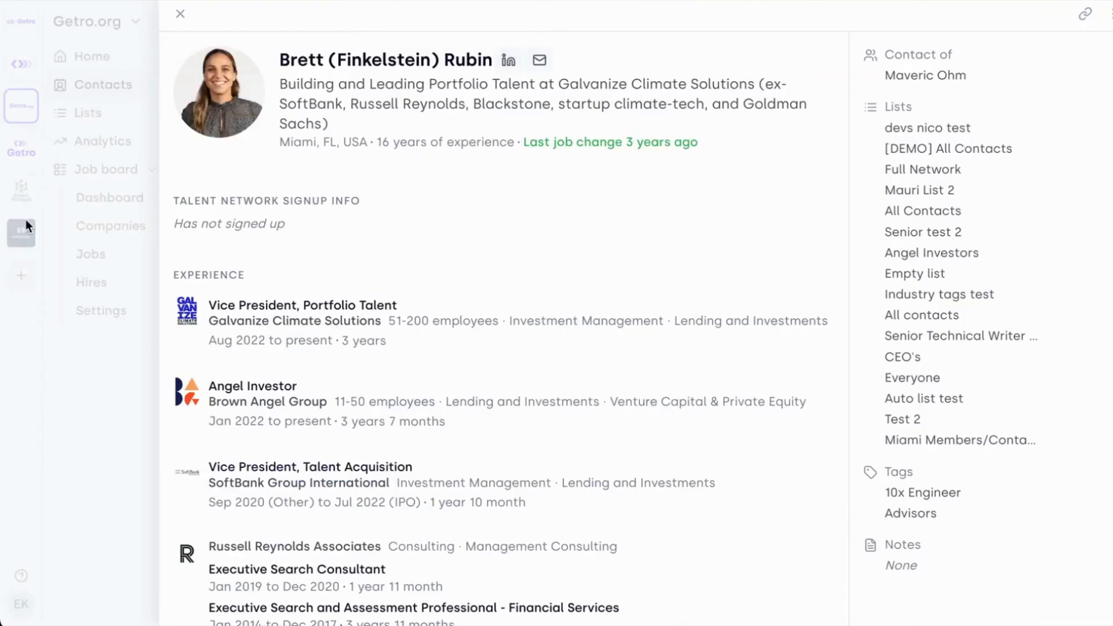
click(25, 219)
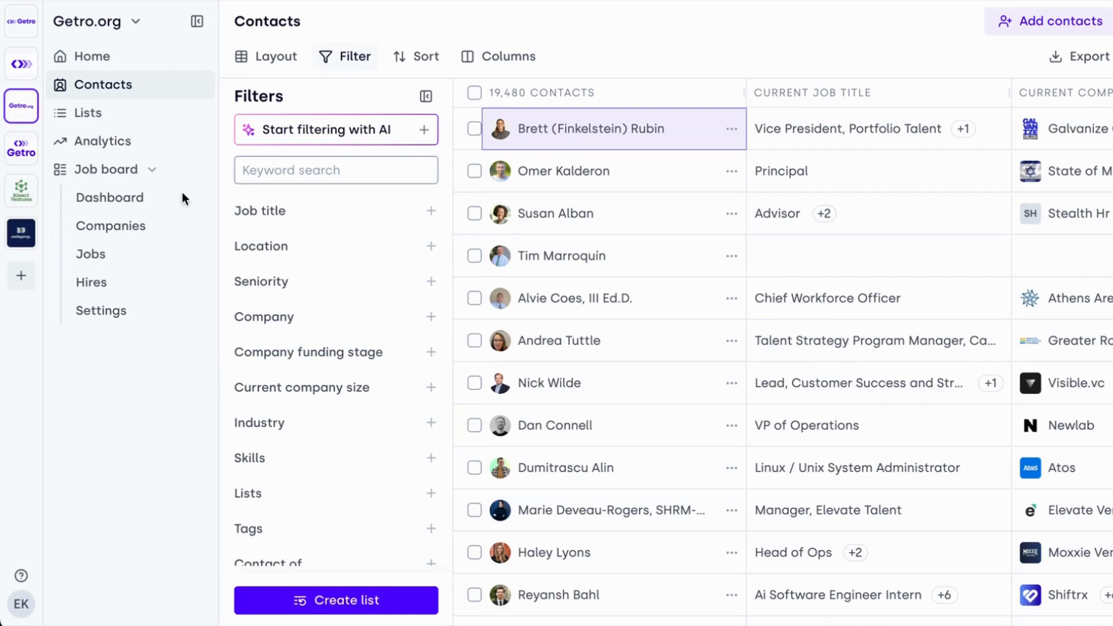
- Filter the contacts by the job title "software engineer" and by at least 2 years in Seed-stage companies
click(431, 212)
text(soft)
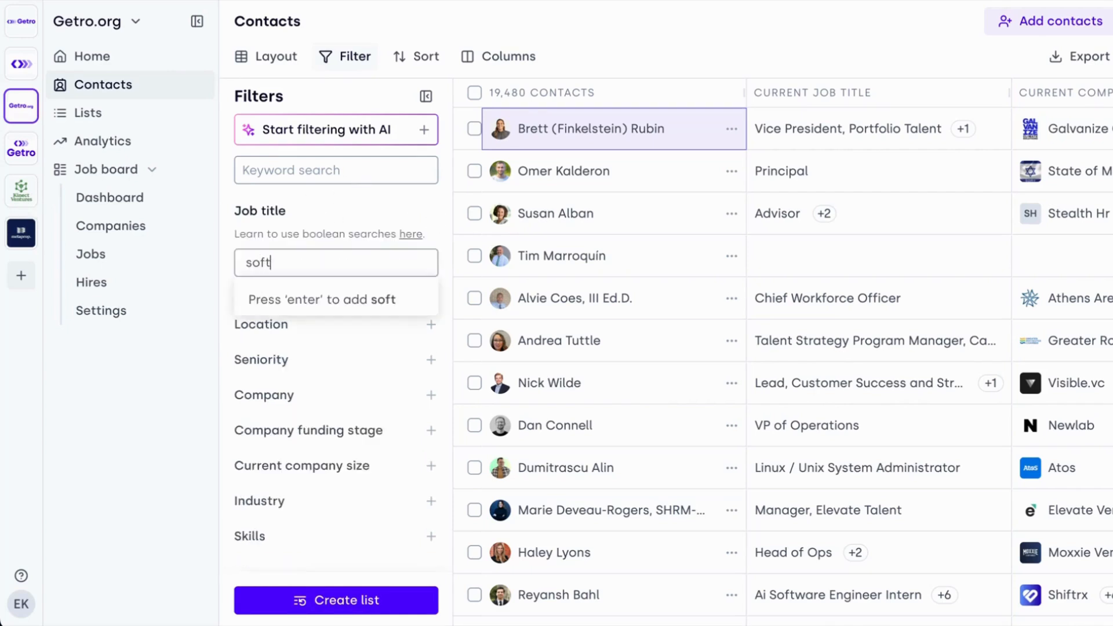
text(ware engineer)
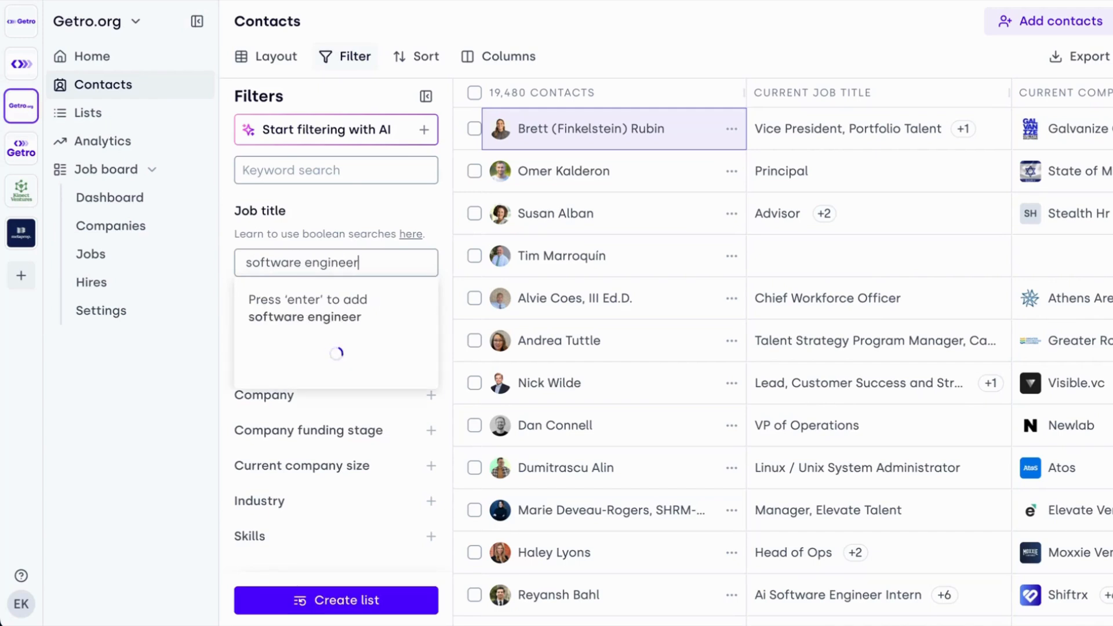
key(Return)
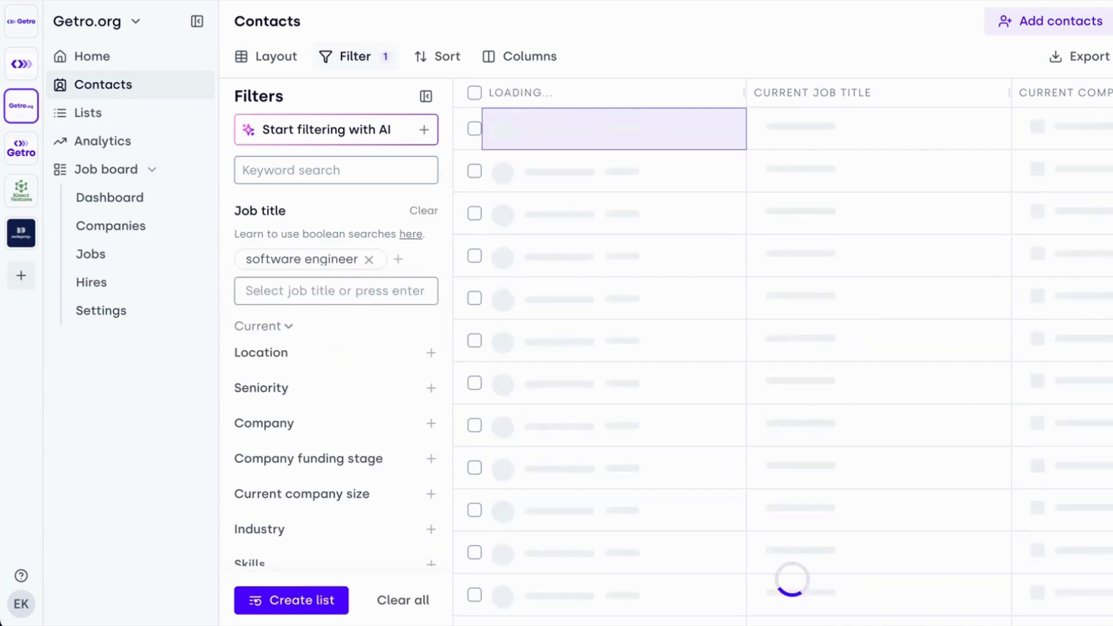
click(433, 465)
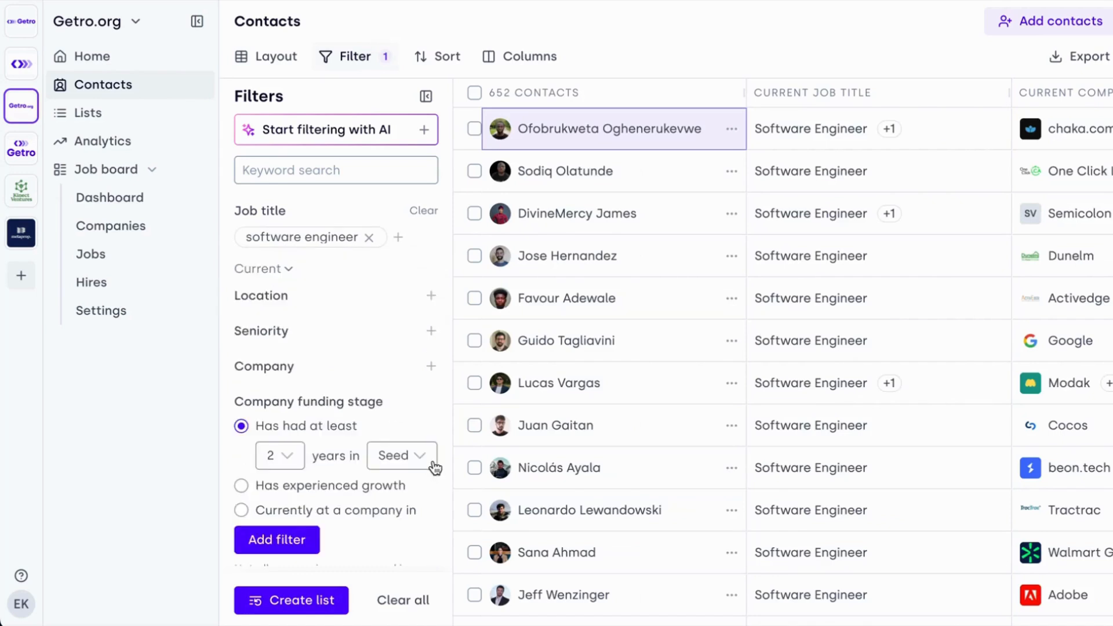
click(281, 545)
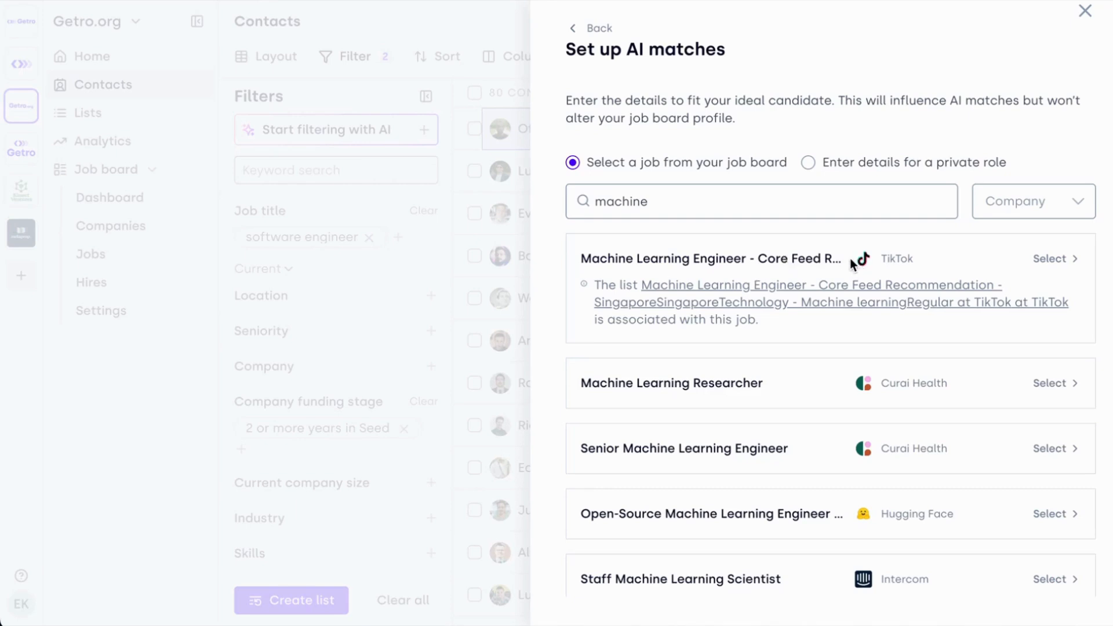
- Select TikTok's "Machine Learning Engineer - Core Feed Recommendation" job for the new list's AI matches and check the prefilled list name
click(954, 259)
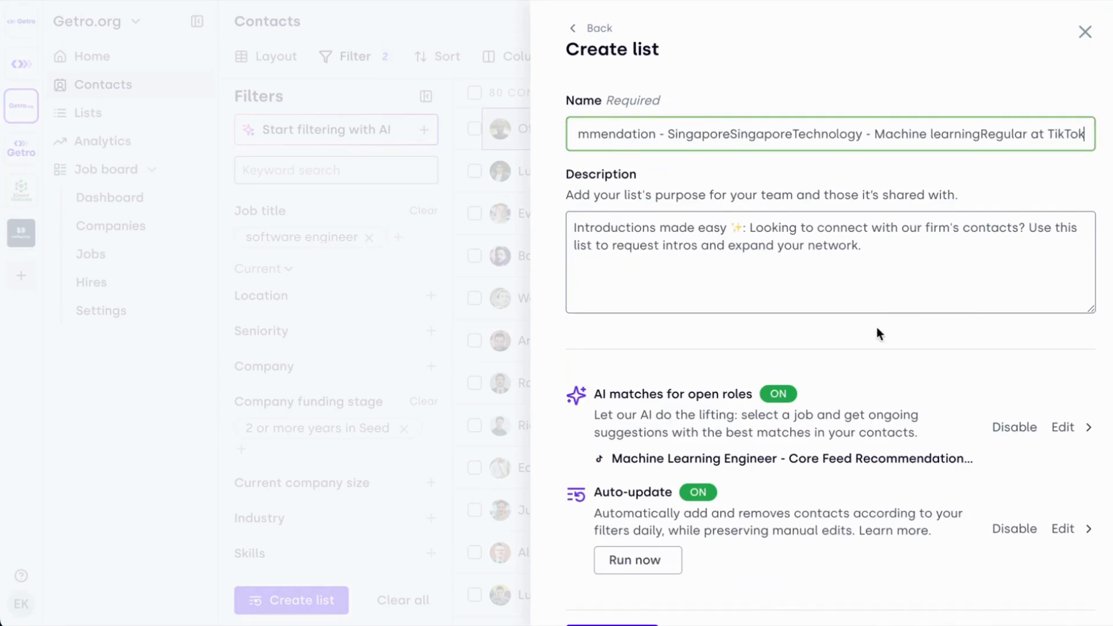
scroll(732, 138, left, 2)
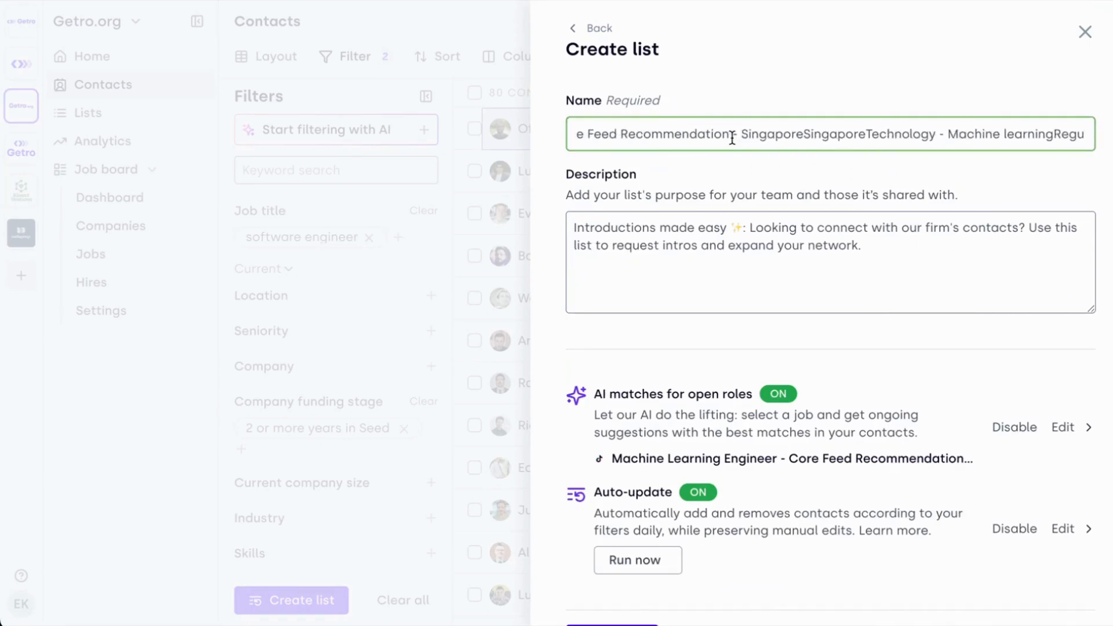
scroll(739, 136, left, 2)
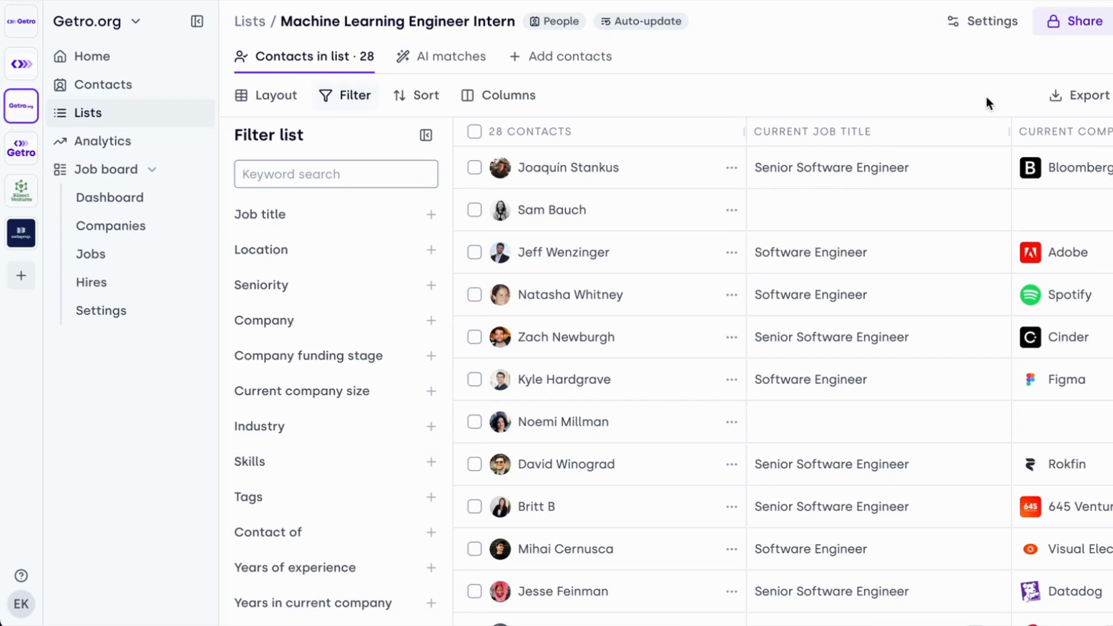
- Enable the shared view of the Machine Learning Engineer Intern list for external sharing
click(1091, 35)
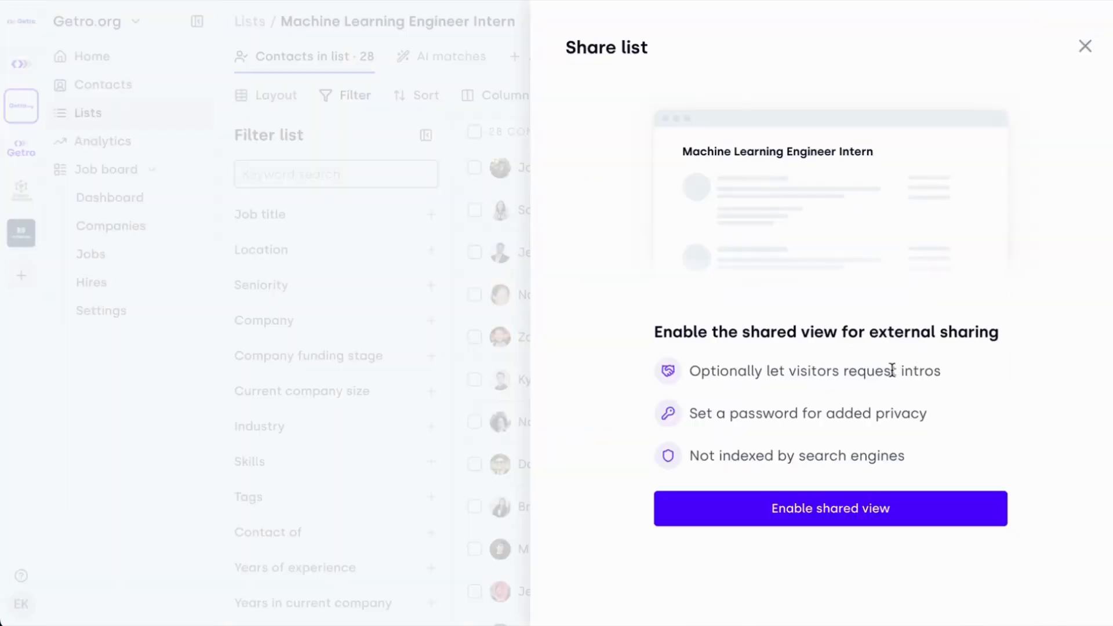
click(852, 506)
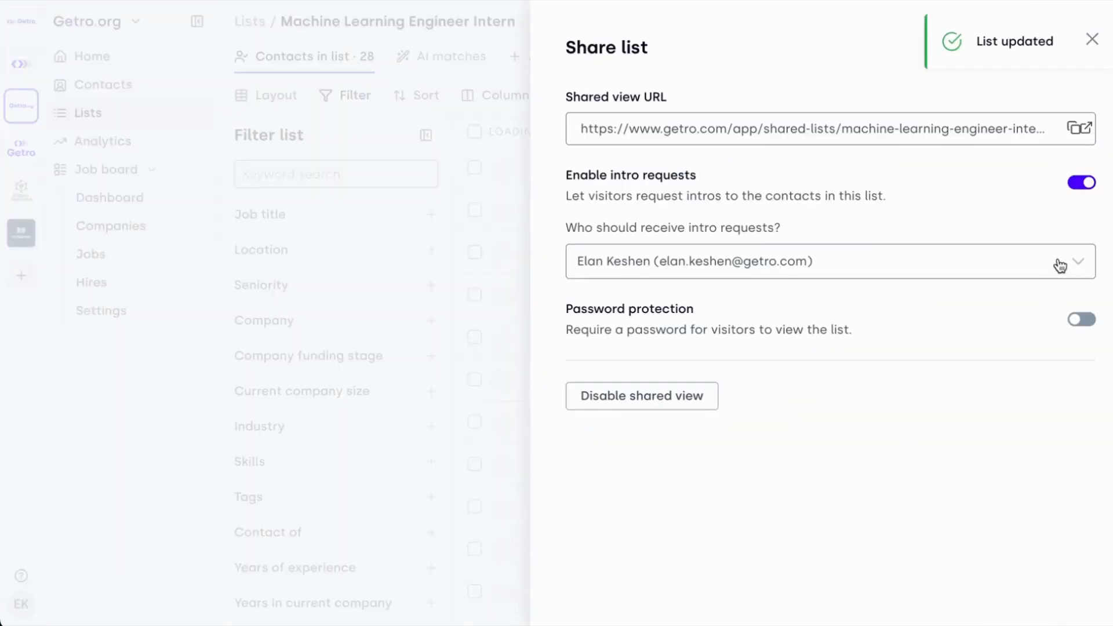
- Open the list's shared view and start an intro request for the first contact
click(1086, 131)
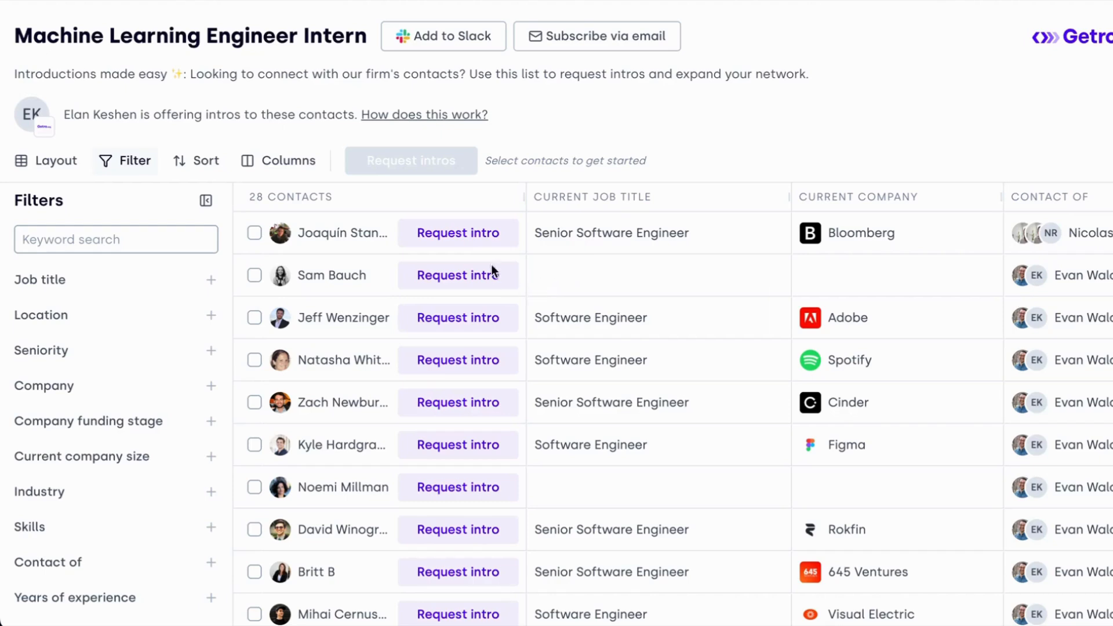
click(465, 239)
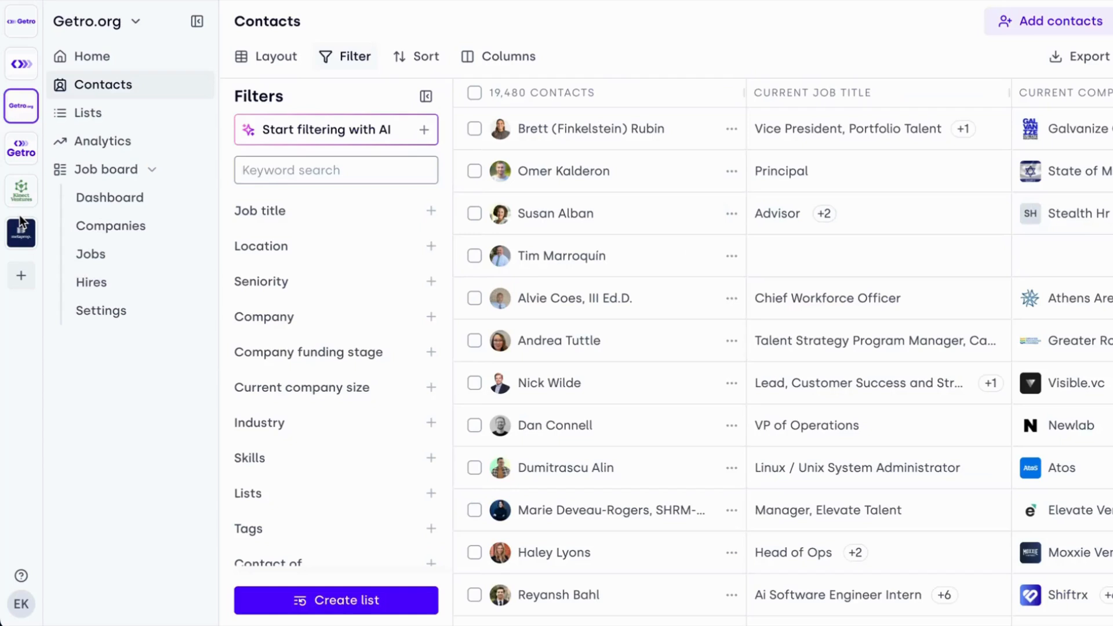
- Filter all contacts by the job title "Marketing Director"
click(430, 212)
text(Ma)
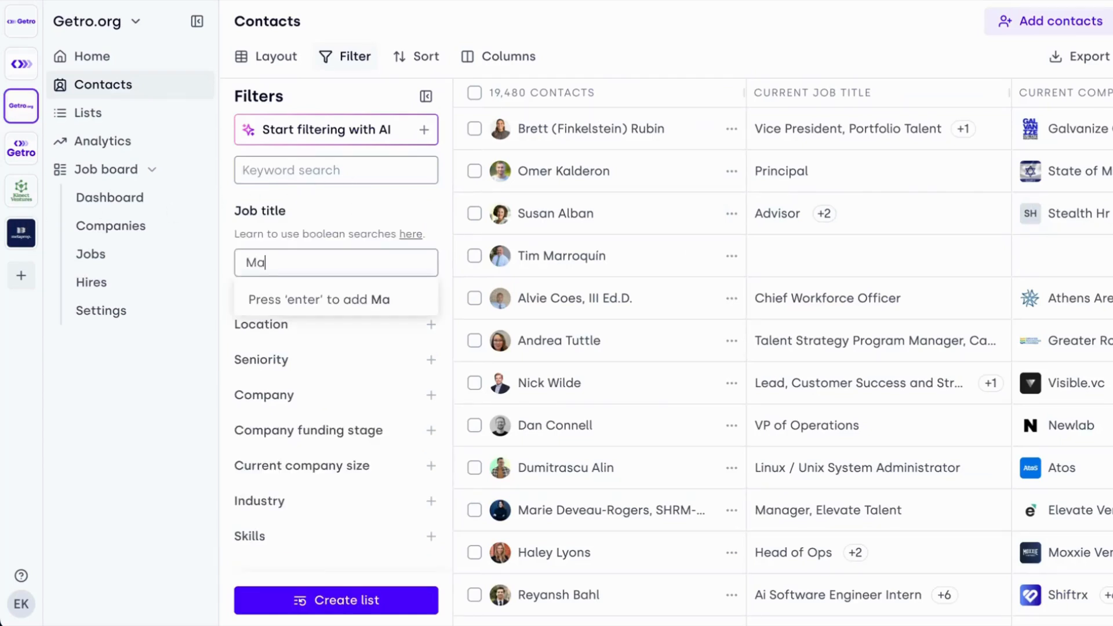
text(rketing Director)
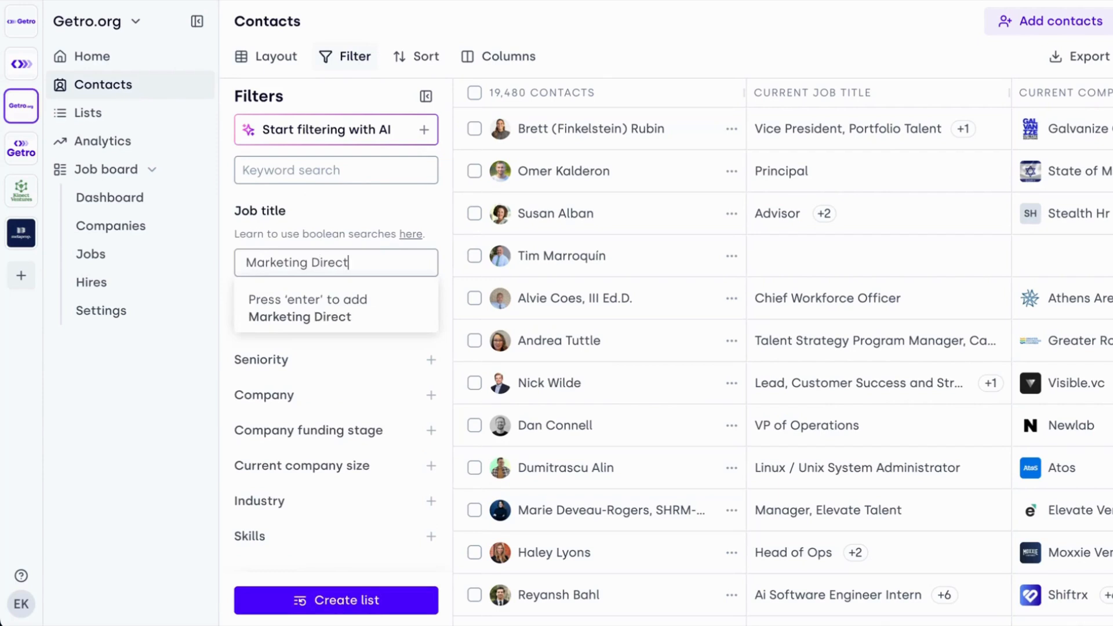
key(Return)
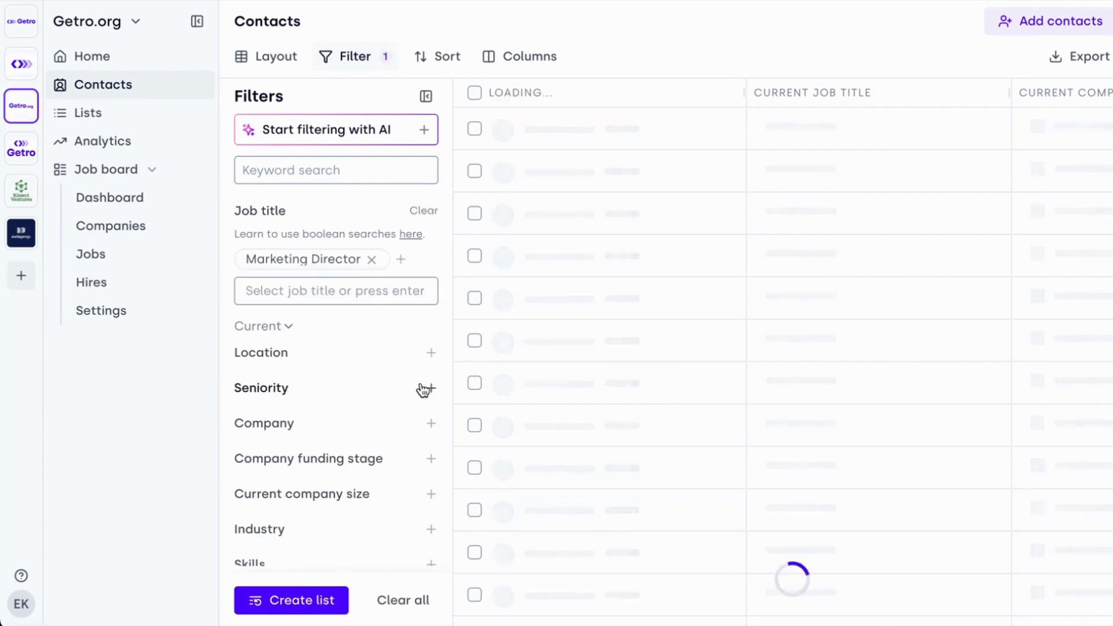
- Restrict the contacts' seniority to Director, CXO and Vice president
click(430, 388)
scroll(365, 417, down, 1)
click(320, 495)
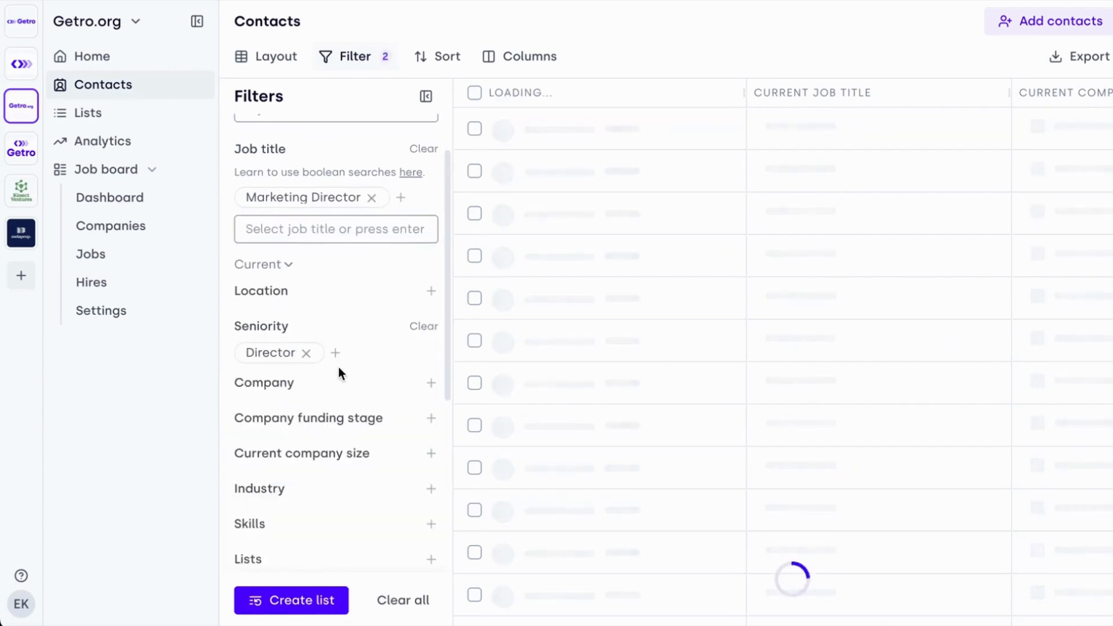
click(335, 353)
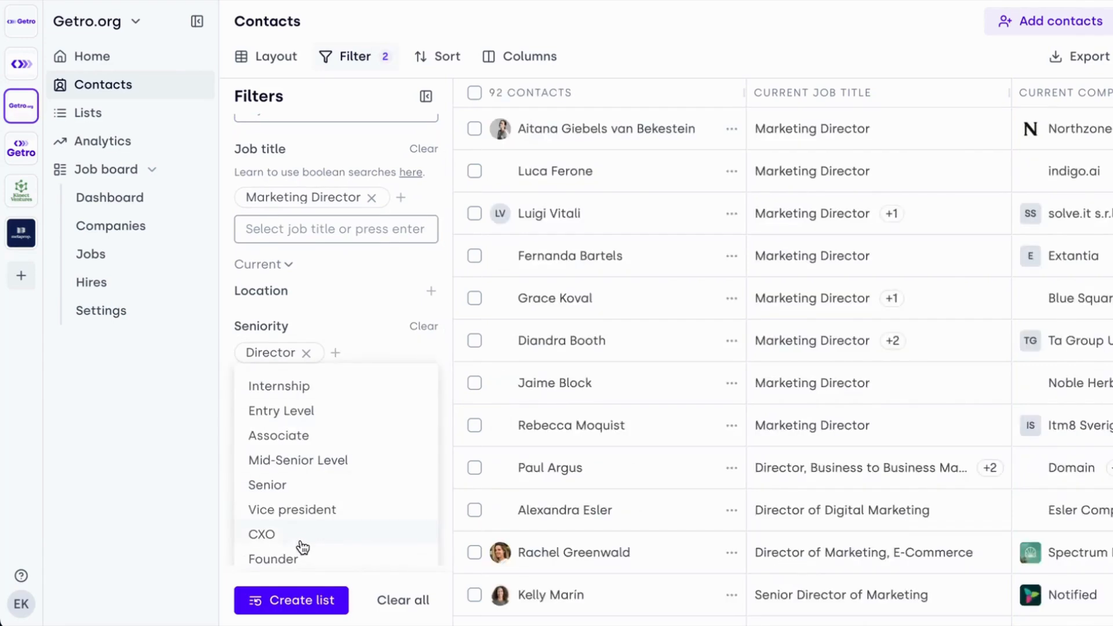
click(306, 536)
click(406, 353)
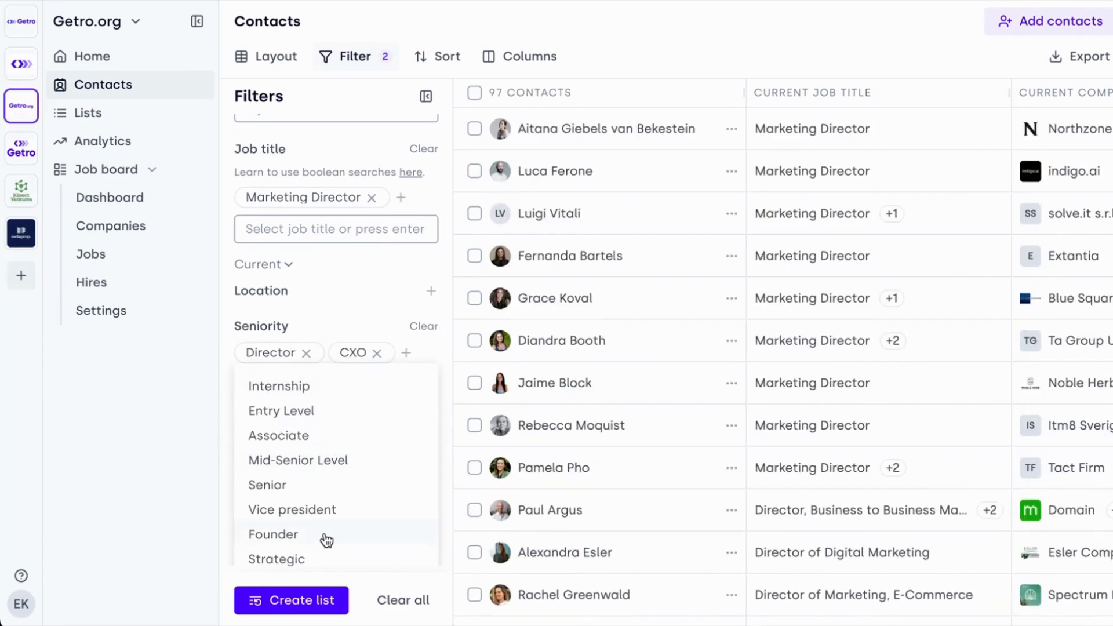
click(318, 509)
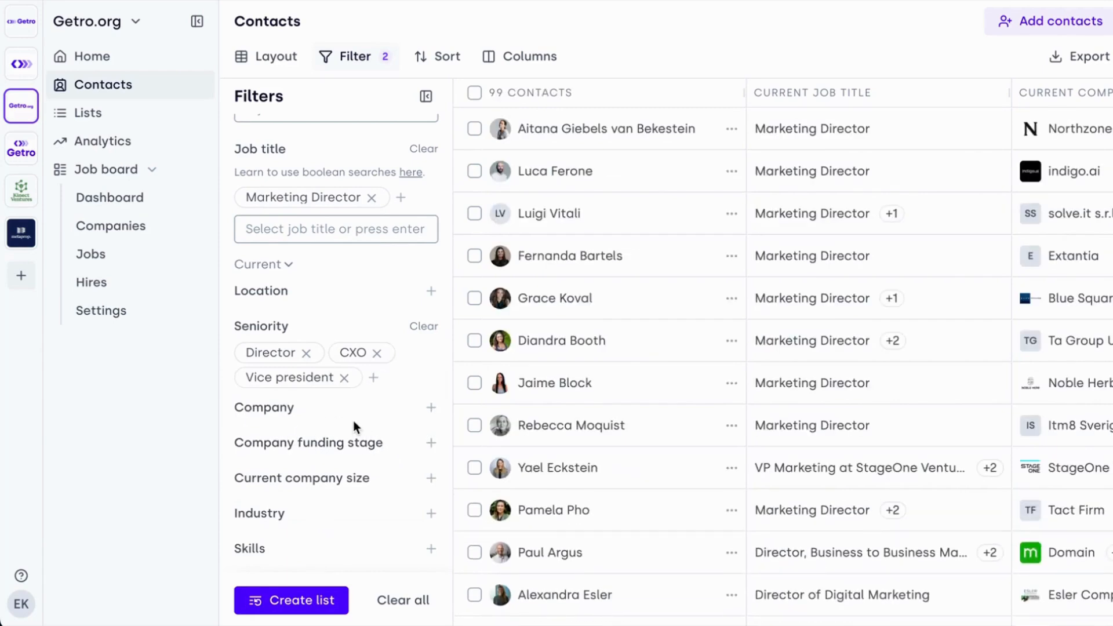
- Add a location filter for San Francisco, CA, USA to the contacts
click(431, 291)
scroll(322, 408, up, 2)
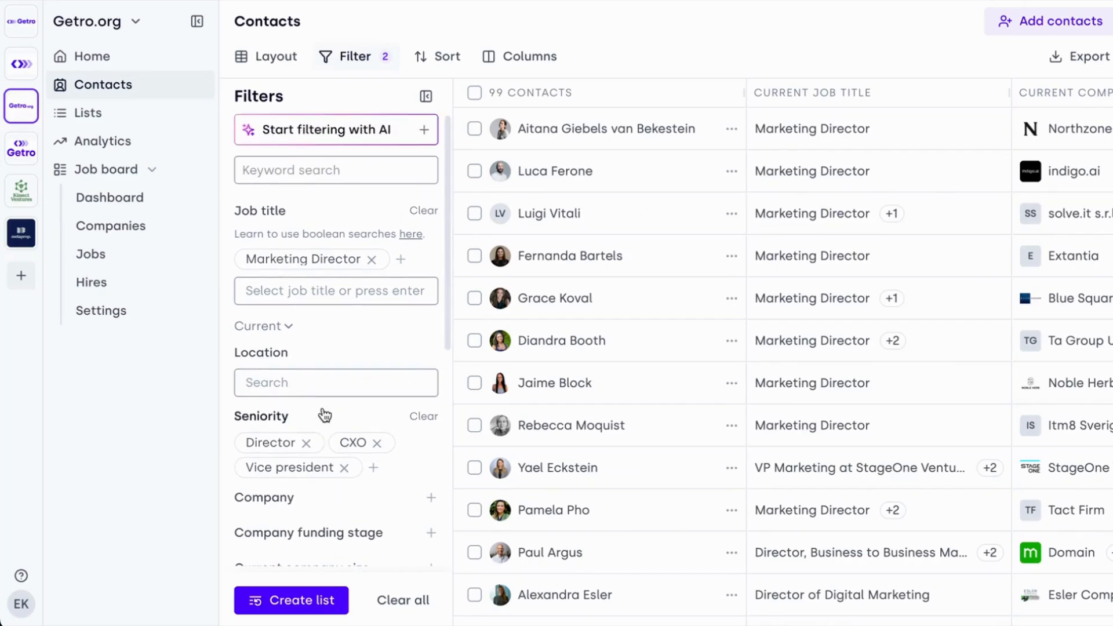
text(San francisoc)
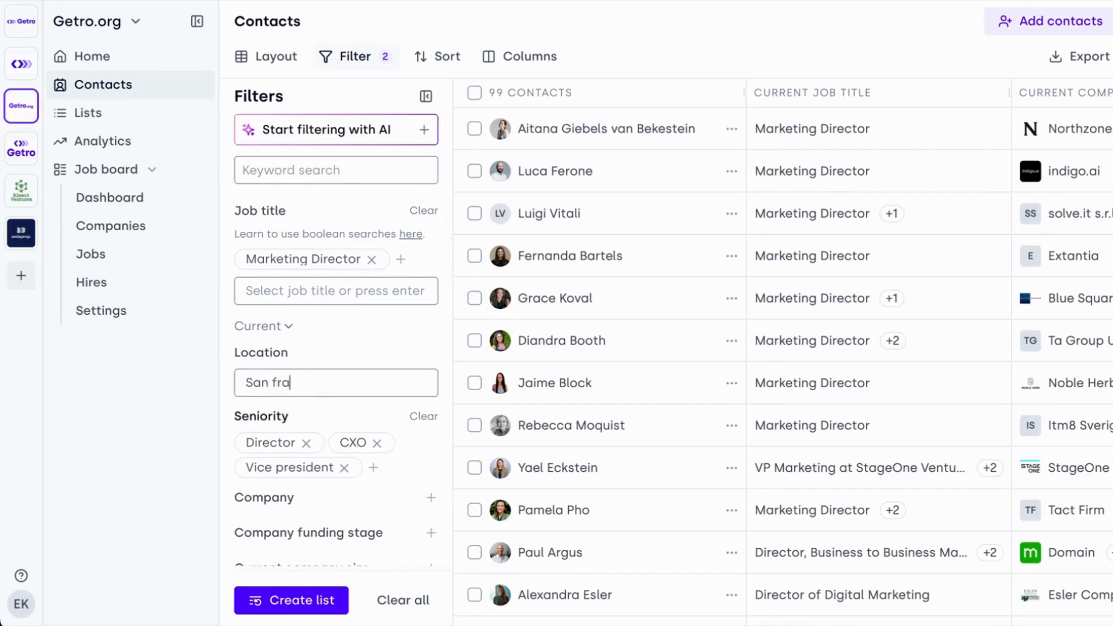
key(BackSpace)
key(BackSpace)
text(co)
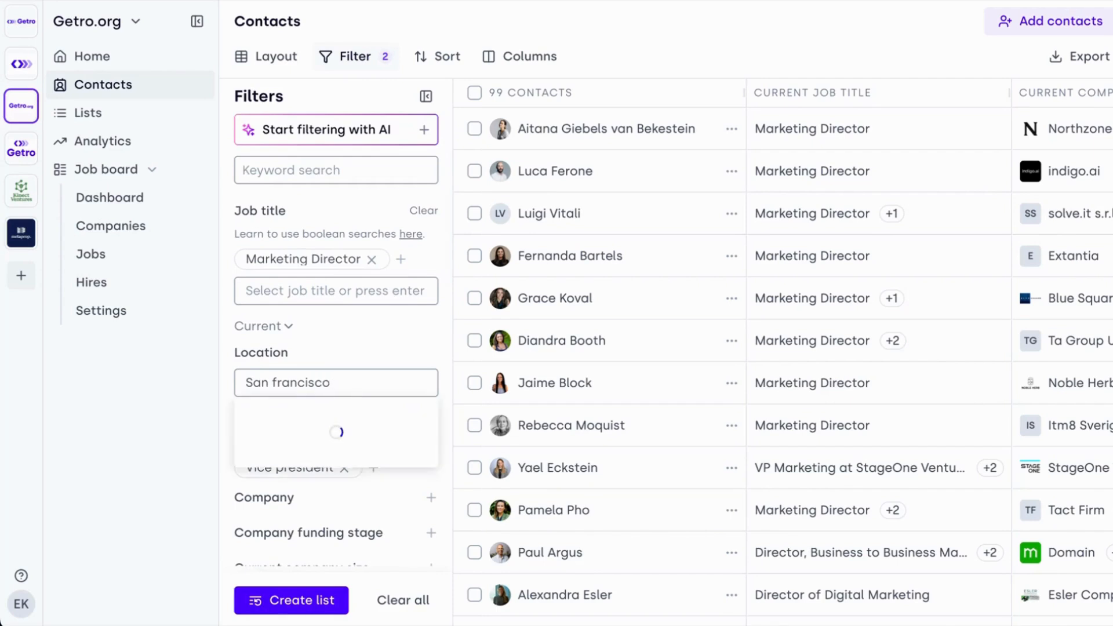
click(318, 420)
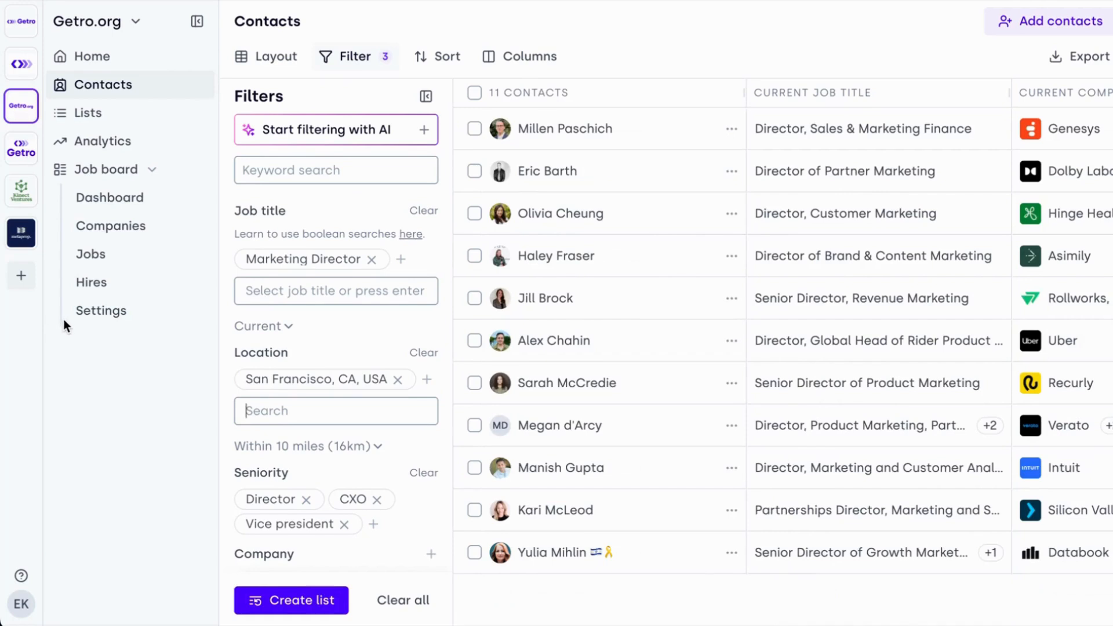
- Clear the existing contact filters and add a location filter for Miami, FL, USA
click(28, 227)
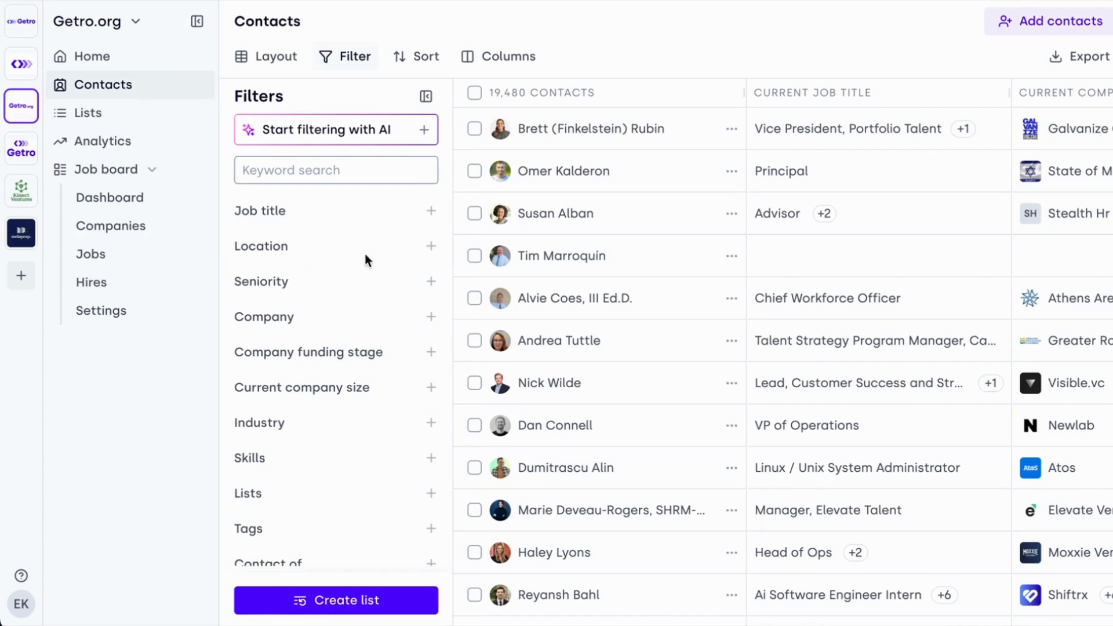
click(432, 254)
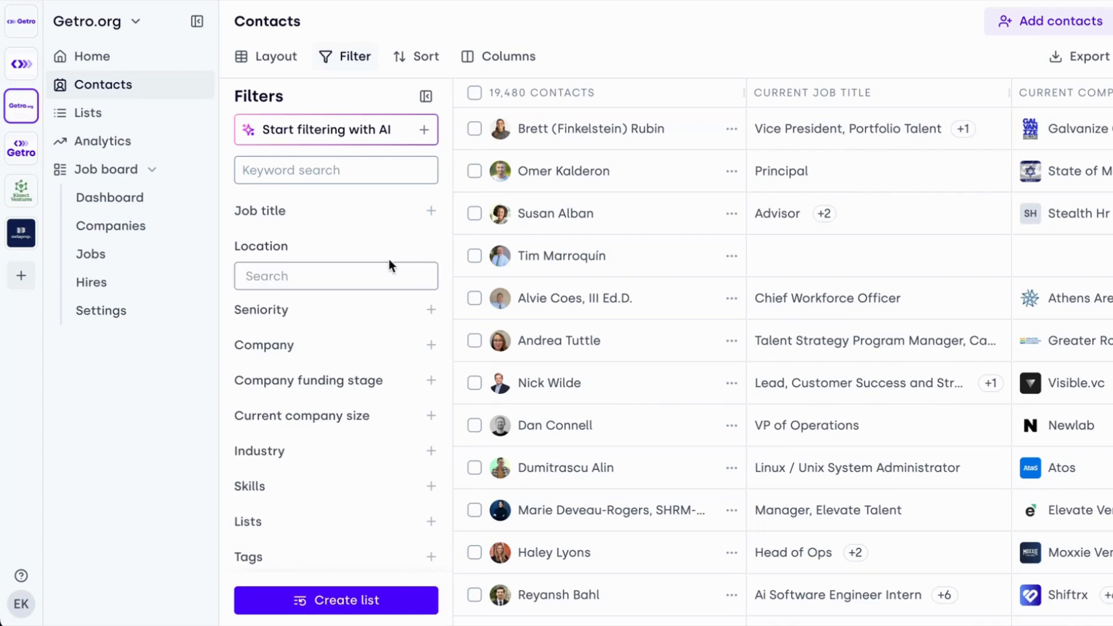
text(Mian)
key(BackSpace)
text(mi)
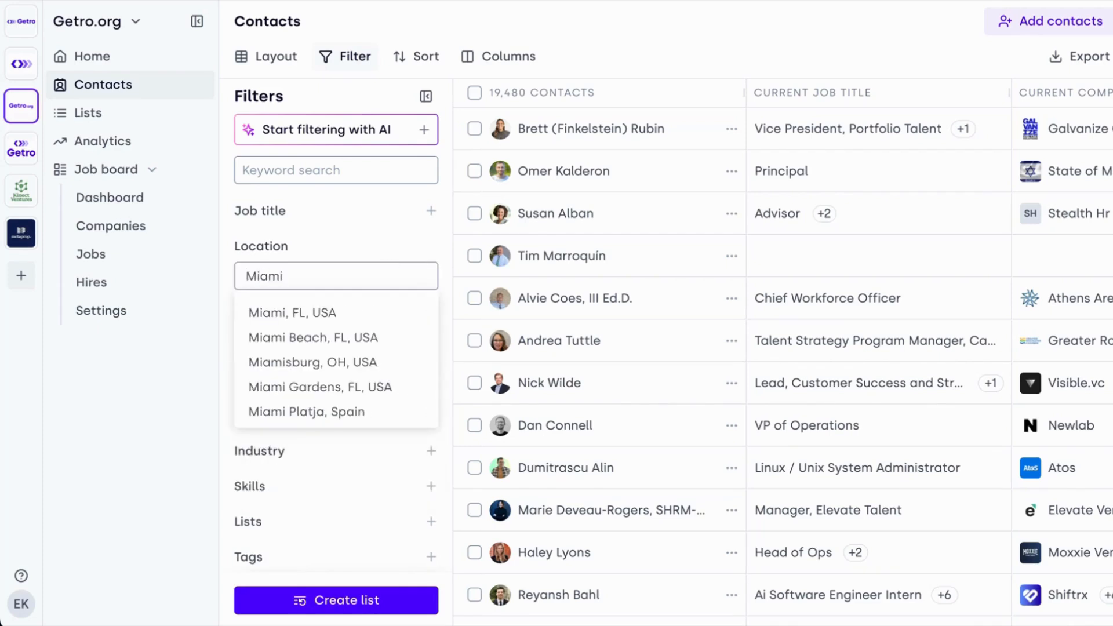
click(355, 313)
- Filter the Miami contacts by the job title "Founder"
click(431, 212)
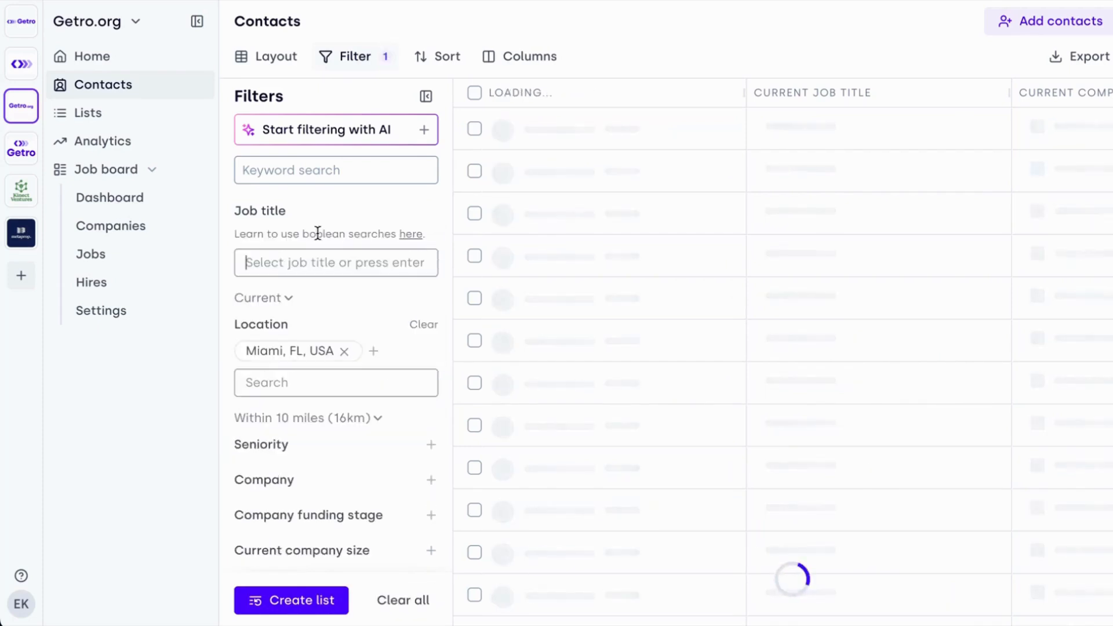
text(Founder)
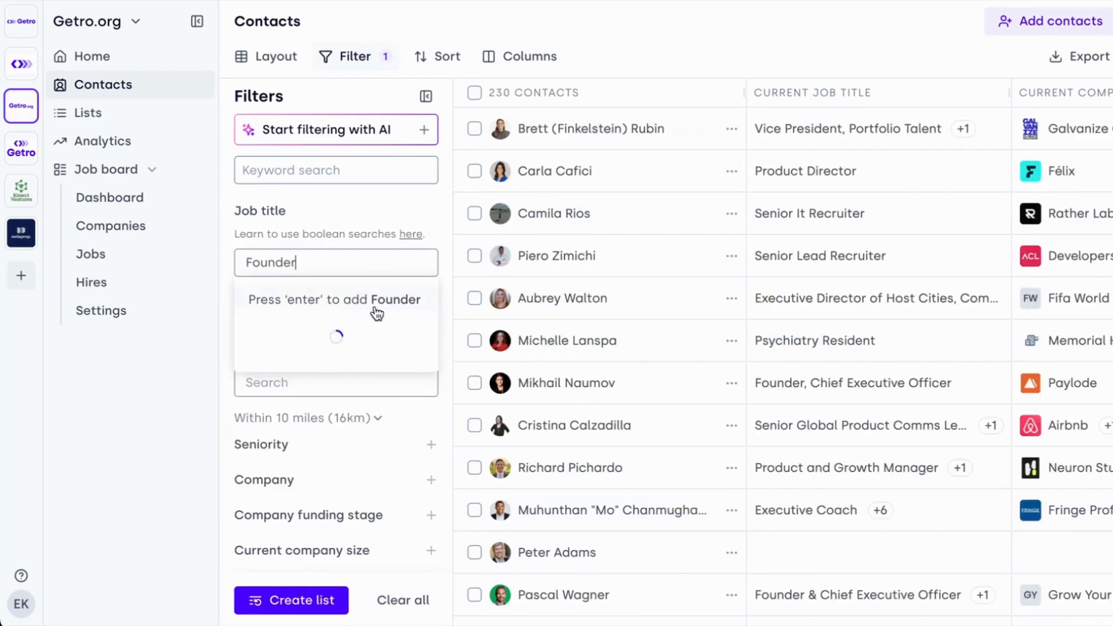
key(Return)
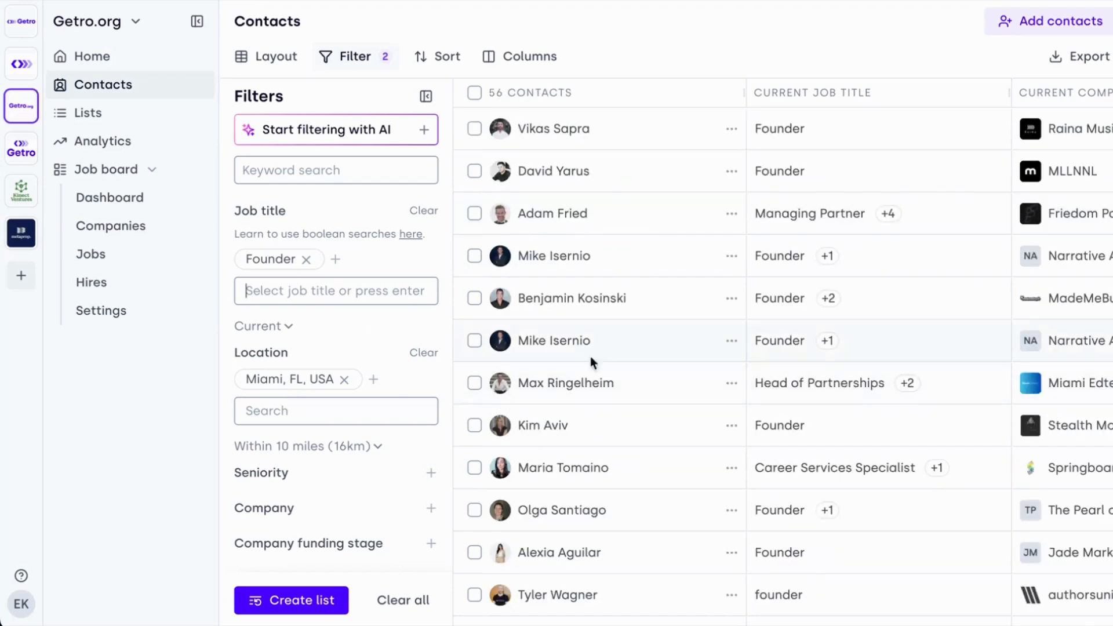
- Look across the founders' company details, open the first contact's profile to review it, and close it
scroll(833, 148, right, 5)
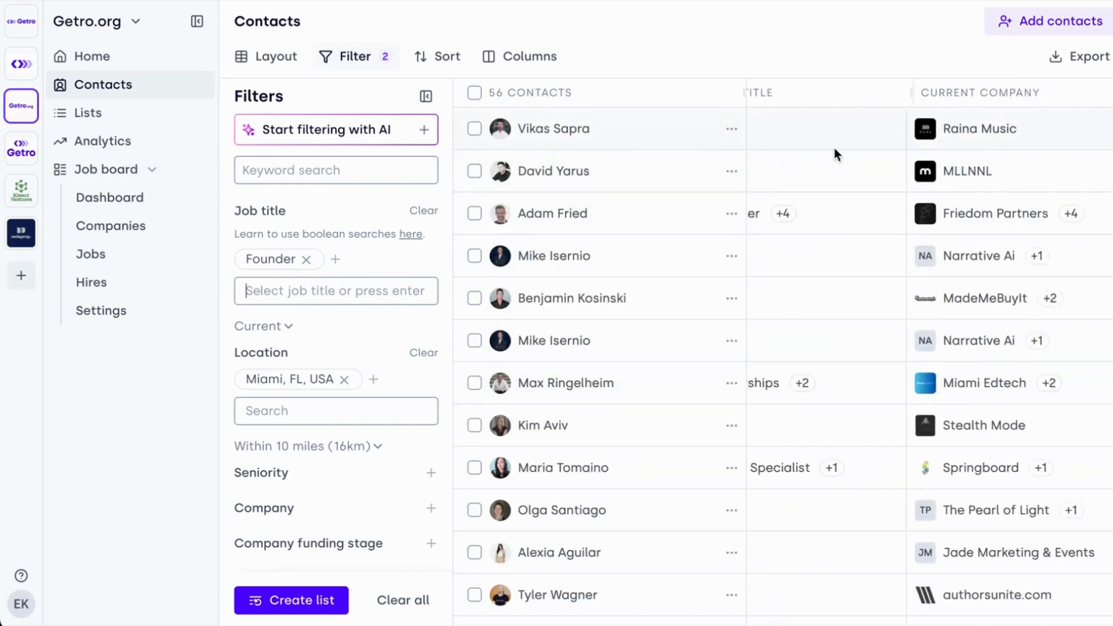
click(666, 145)
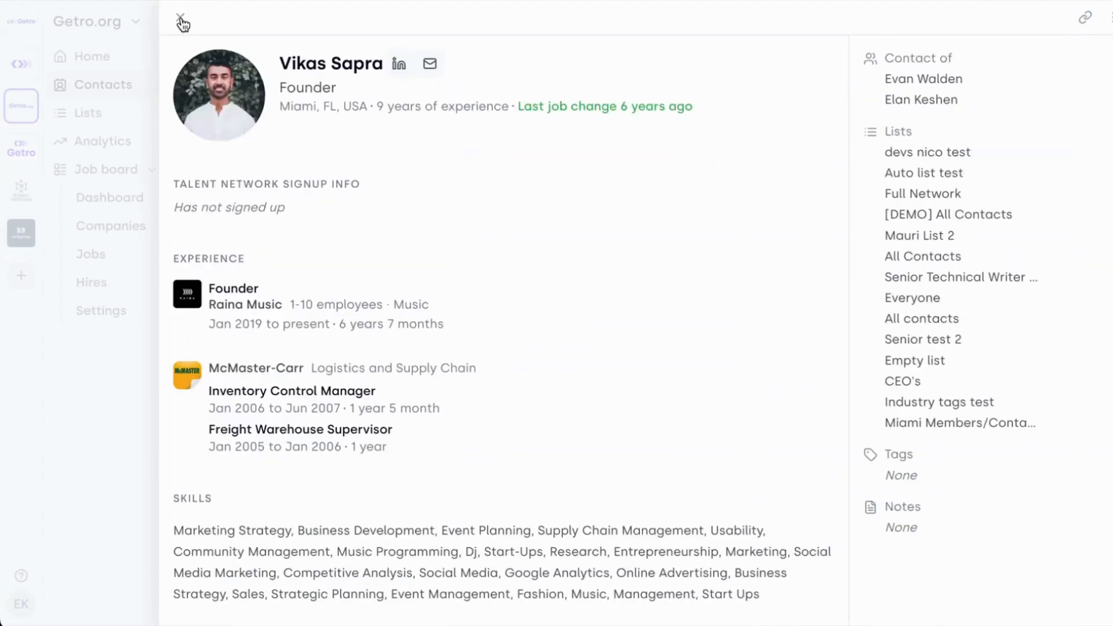
click(181, 19)
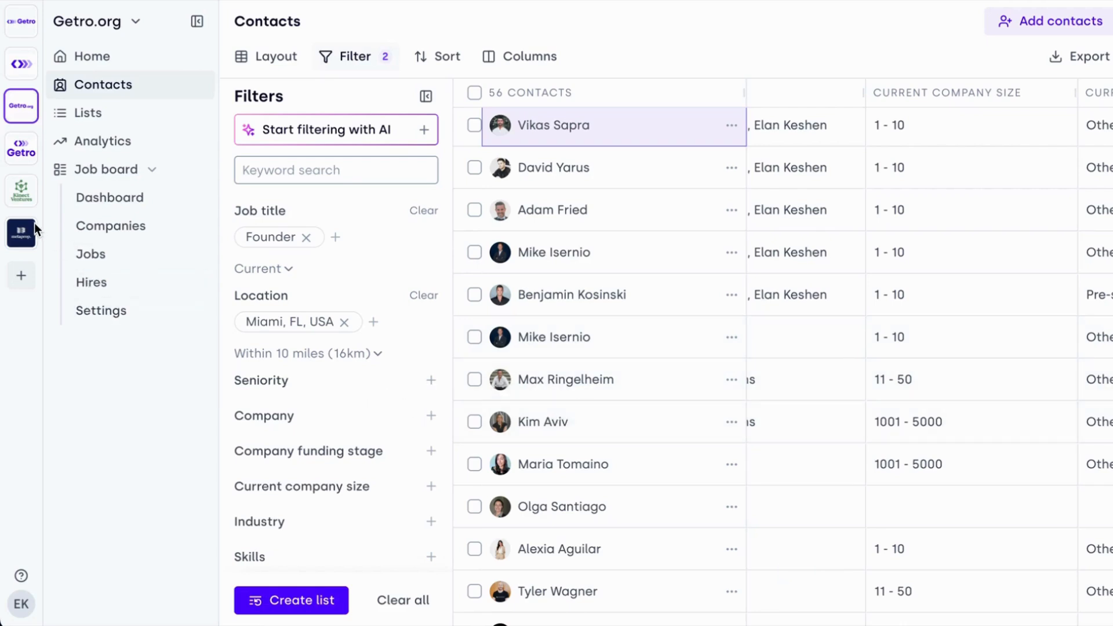
- Replace the "Founder" job title filter with "partner" and check the matching contacts' companies
click(306, 237)
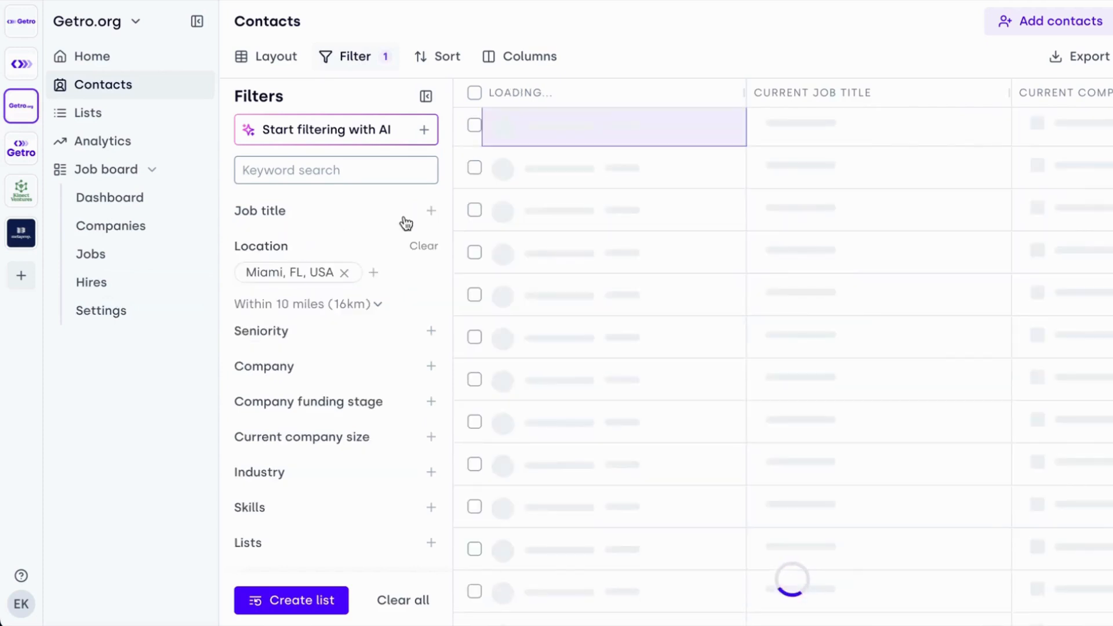
click(432, 211)
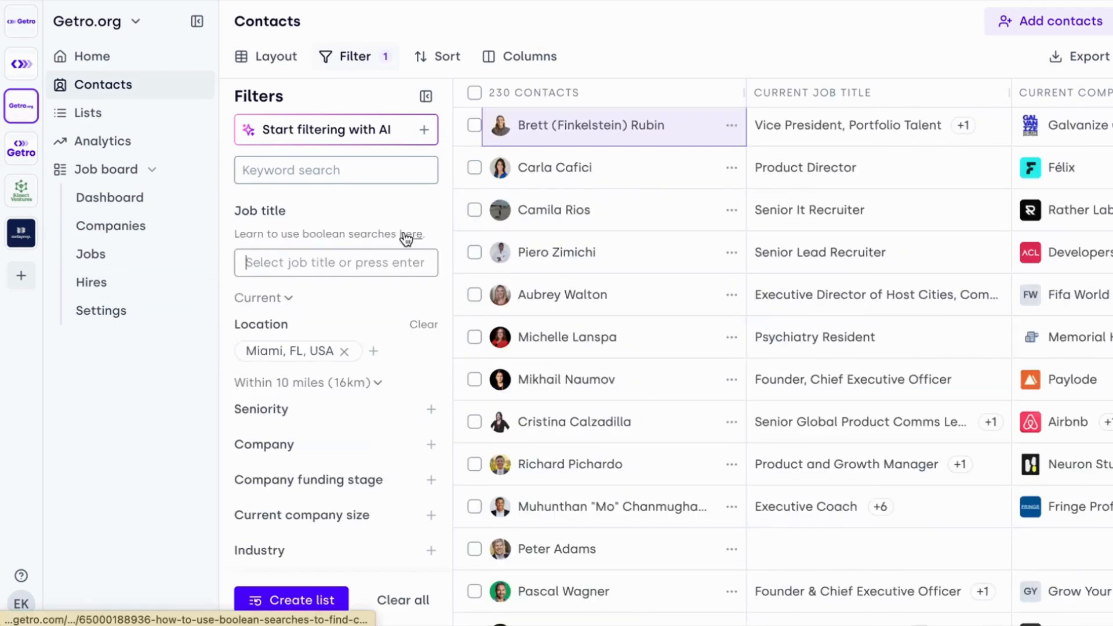
text(partner)
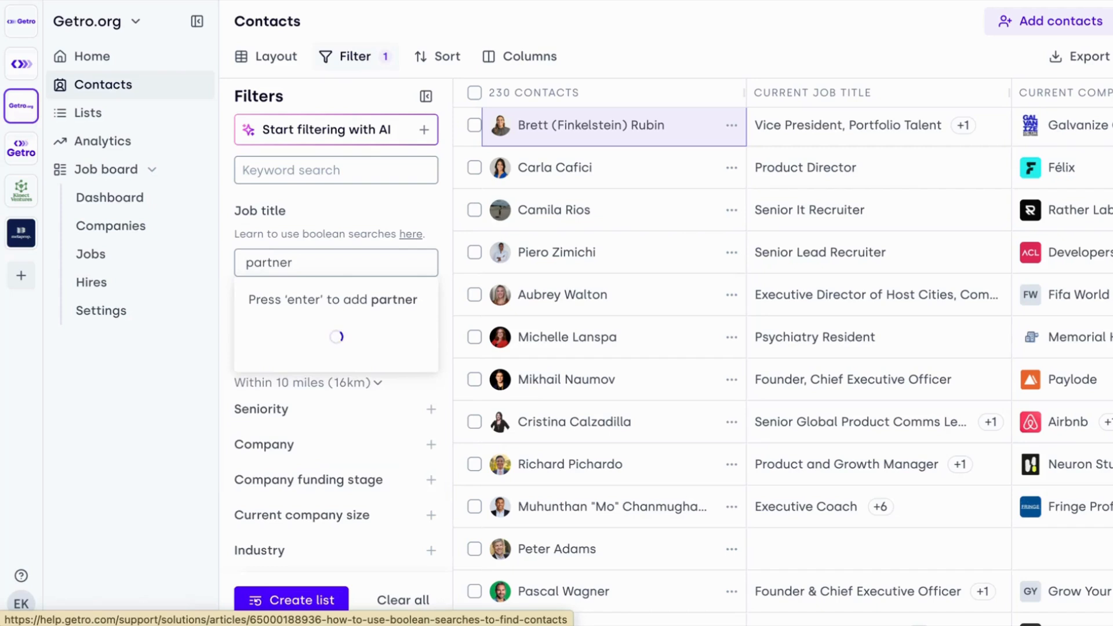
key(Return)
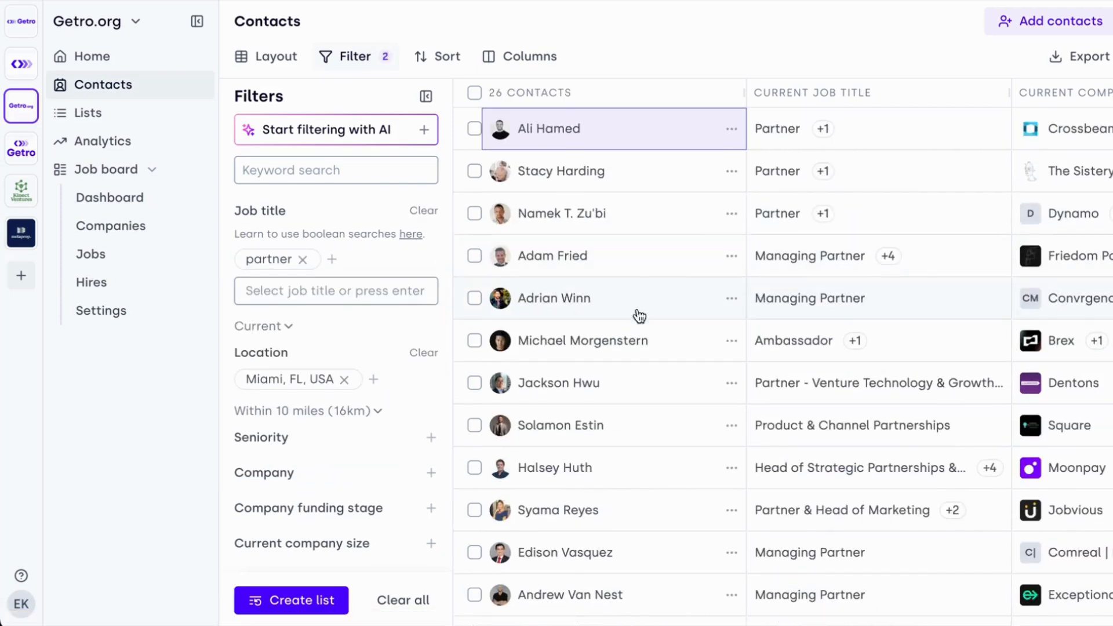
scroll(922, 204, right, 3)
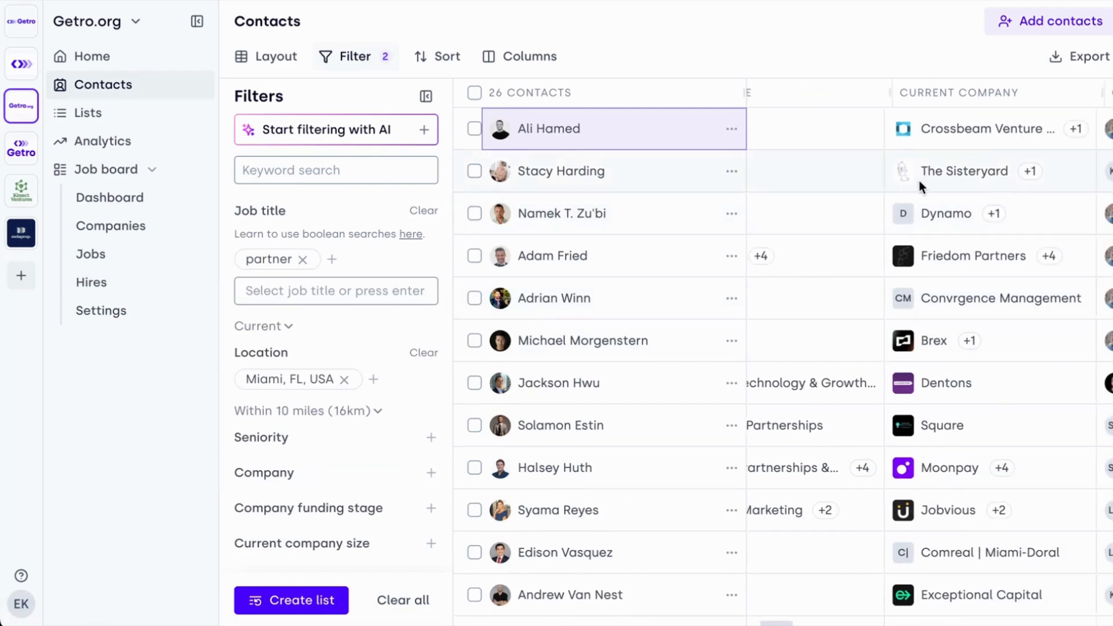
scroll(884, 255, left, 3)
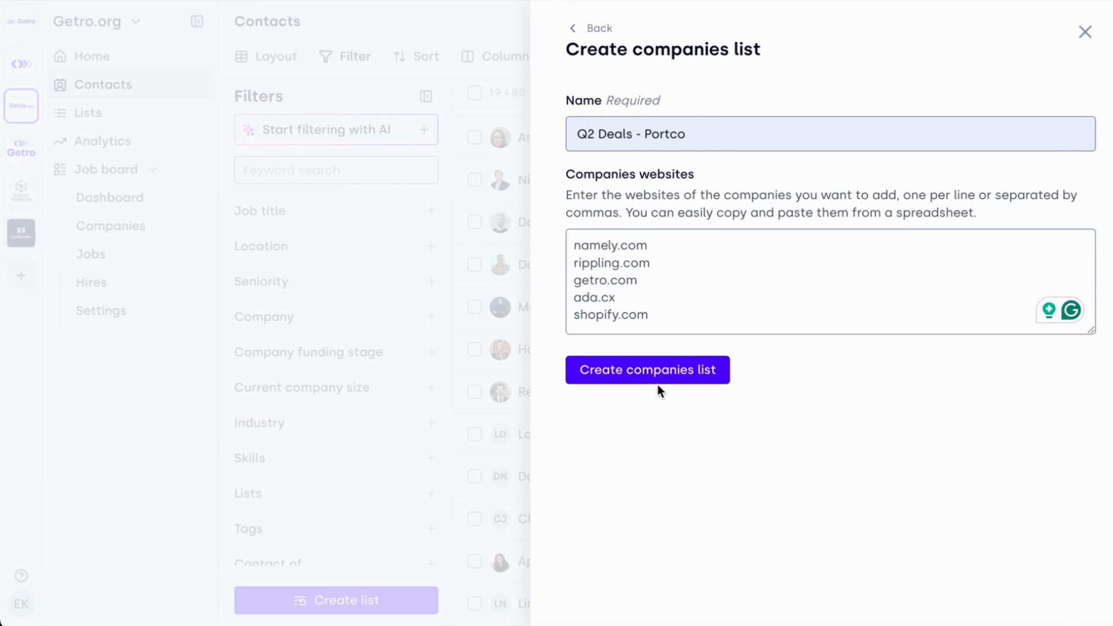
- Create the companies list "Q2 Deals - Portco" from the websites namely.com, rippling.com, getro.com, ada.cx and shopify.com
click(677, 375)
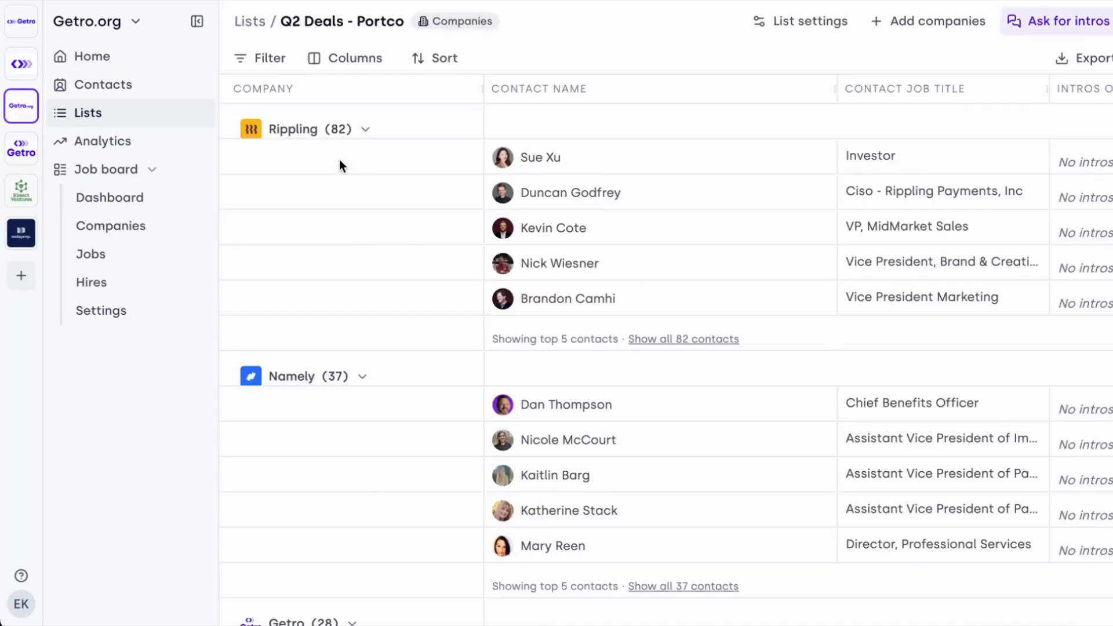
- Filter the Q2 Deals - Portco list's contacts by the job title "Finance", and remove that filter again
click(255, 64)
click(431, 174)
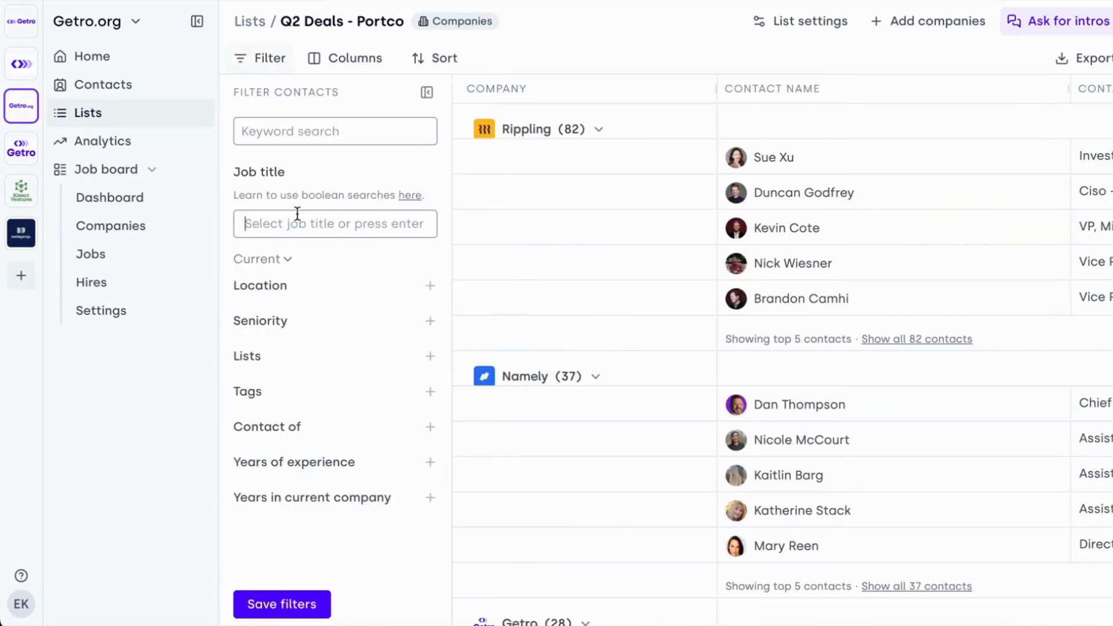
text(Financ)
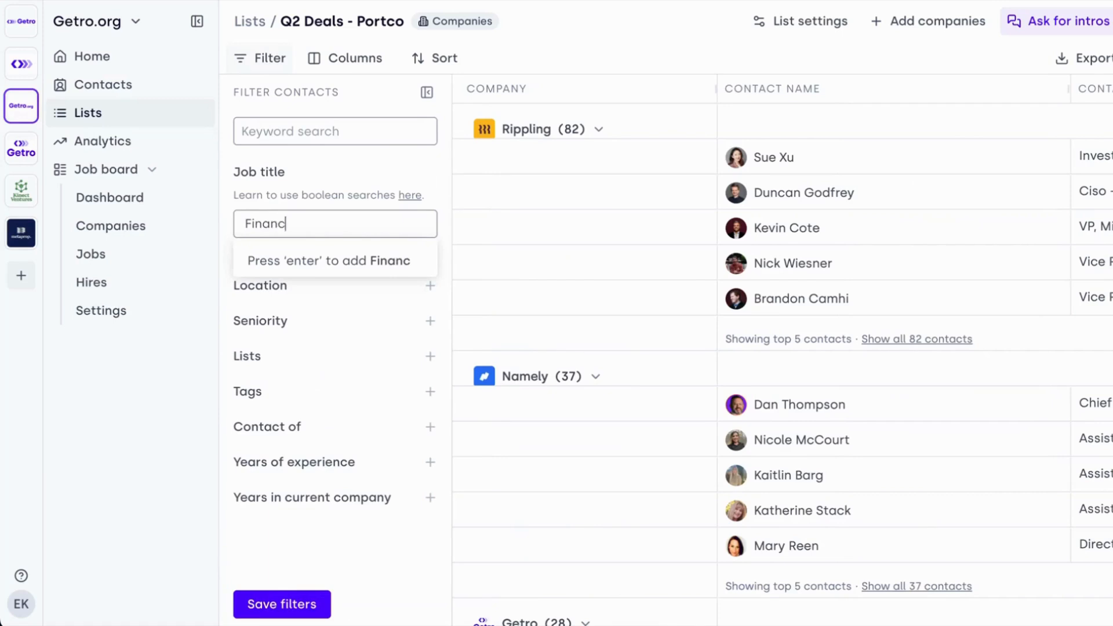
text(e)
key(Return)
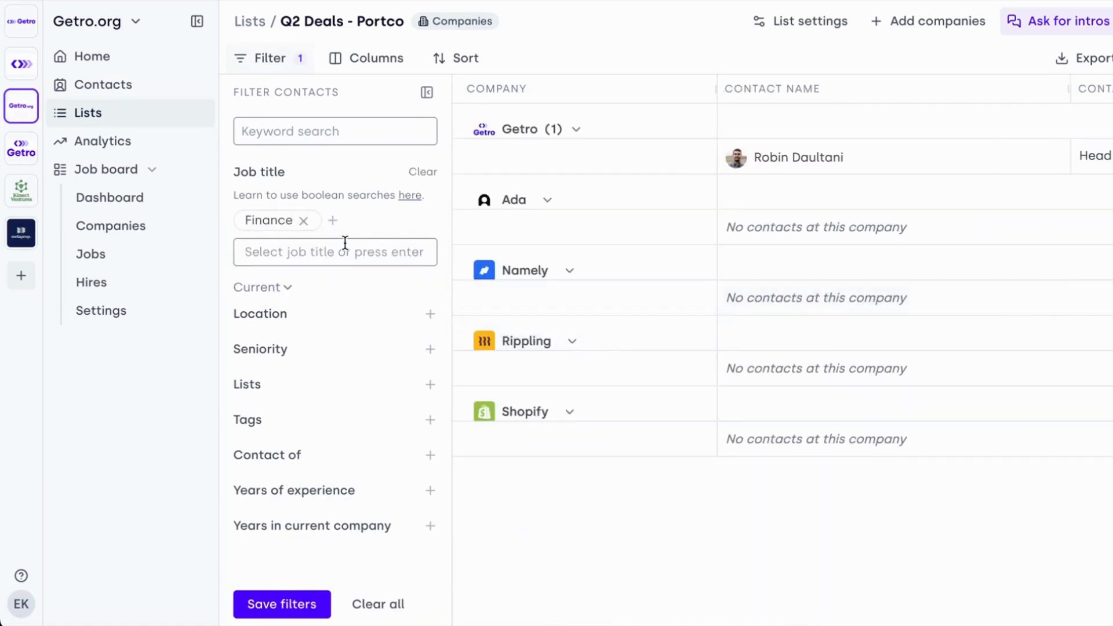
click(303, 221)
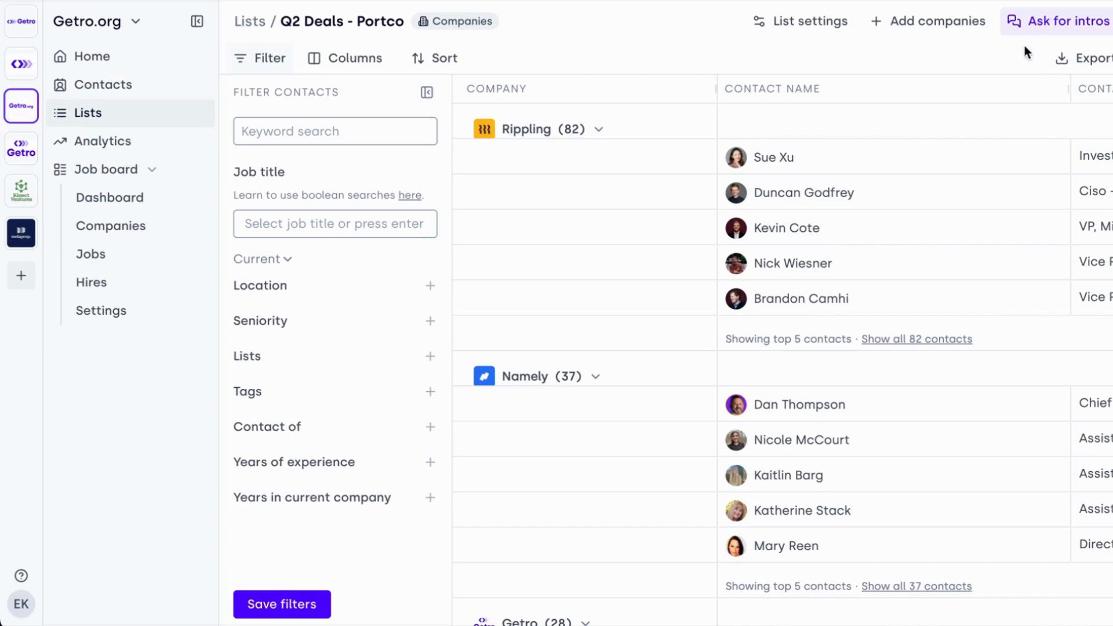
- Enable the shared list view for Q2 Deals - Portco so that others can be asked for intros
click(1027, 25)
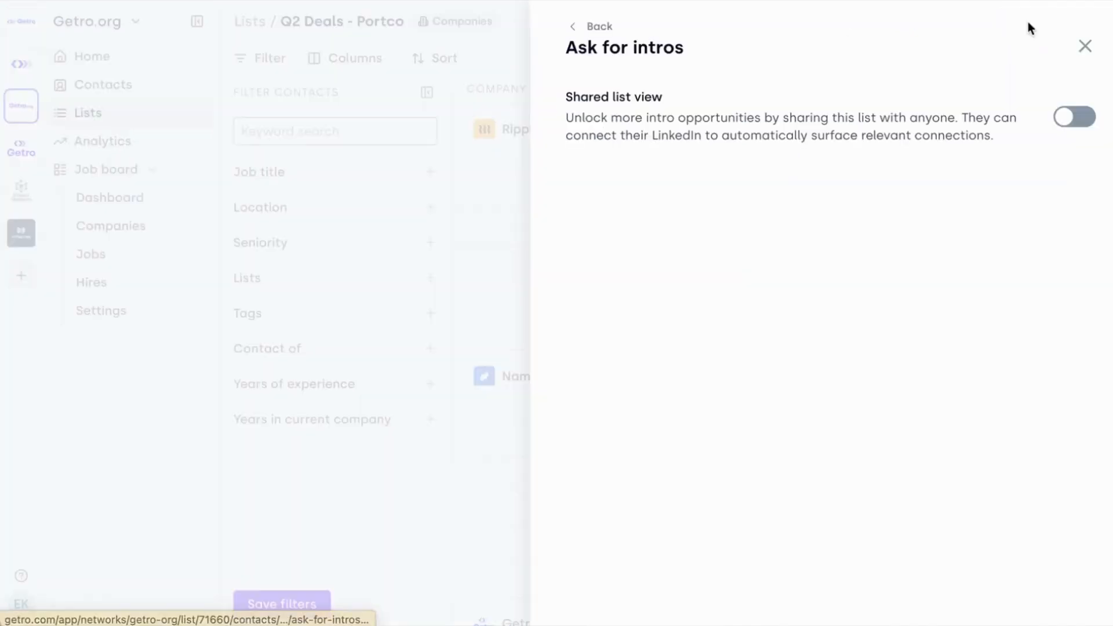
click(1074, 116)
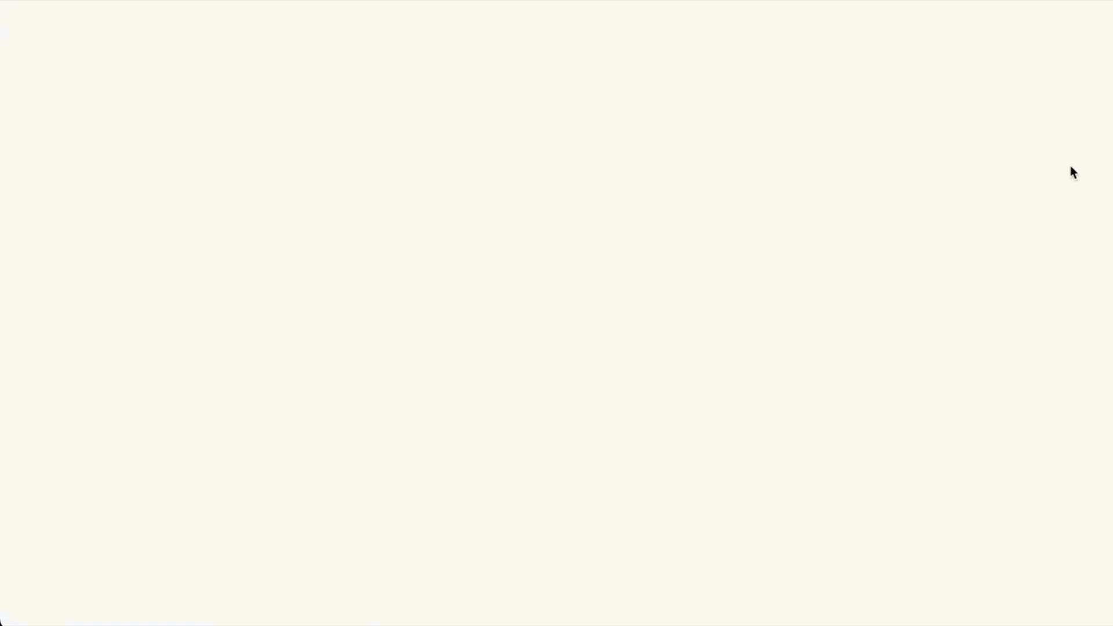
- Examine the shared Q2 Deals - Portco page, including its intro blurb, top connectors and contacts grouped by company
scroll(596, 332, down, 1)
scroll(596, 332, down, 2)
scroll(357, 496, down, 4)
scroll(363, 499, up, 2)
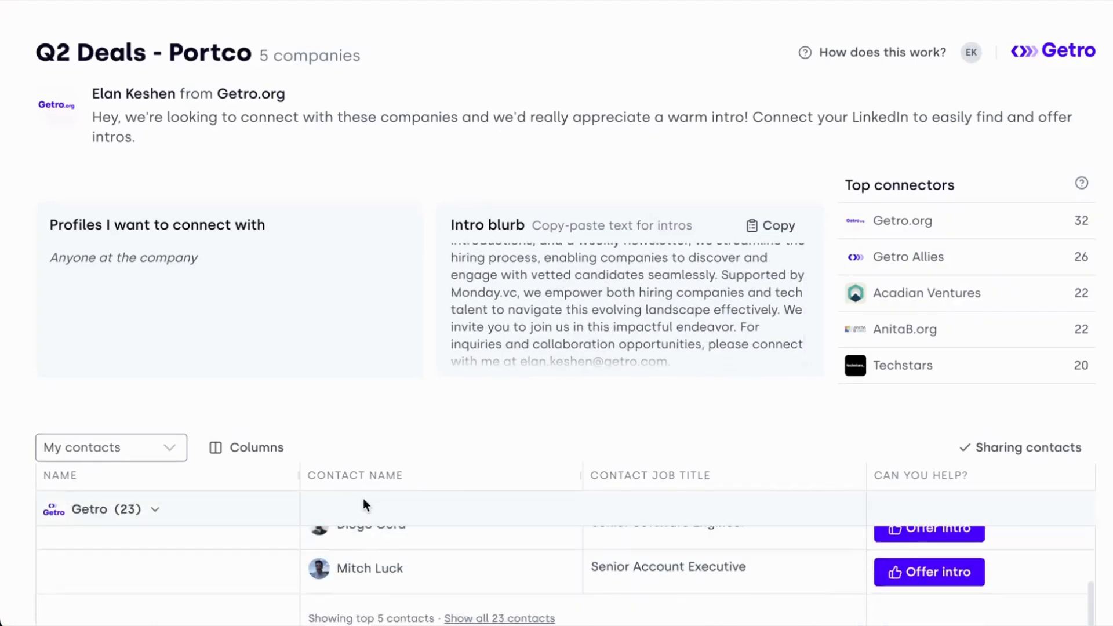
scroll(267, 446, down, 3)
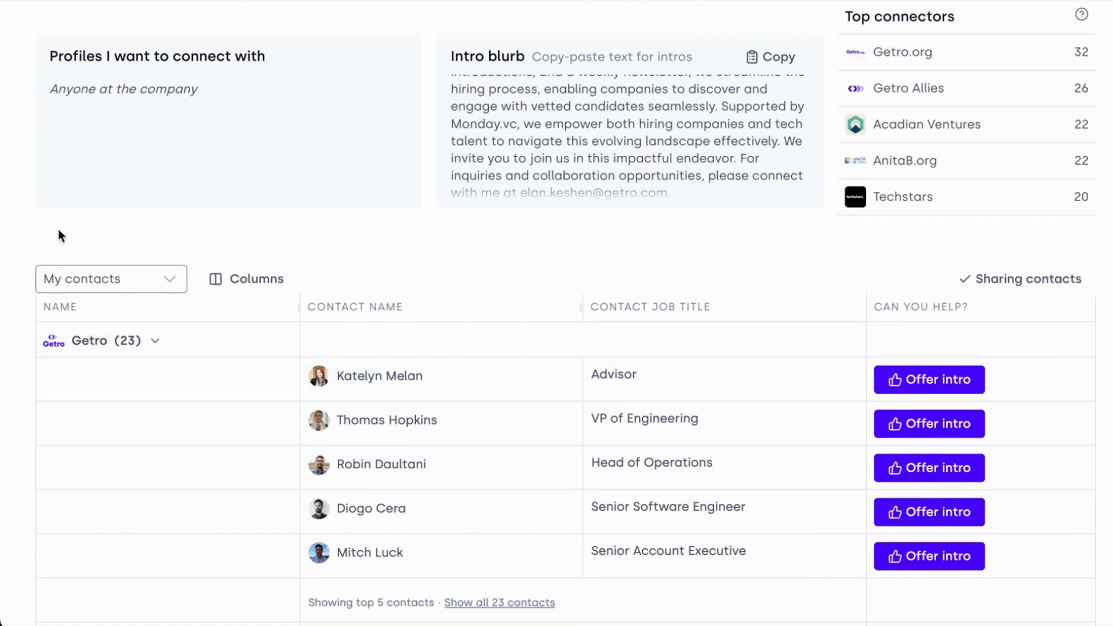
scroll(404, 310, up, 3)
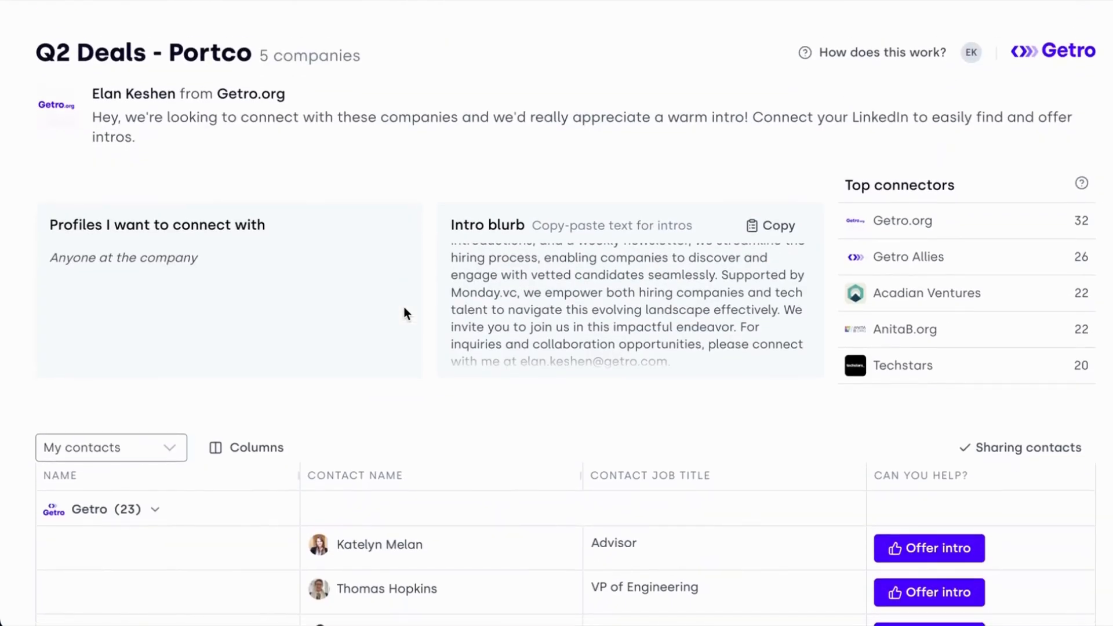